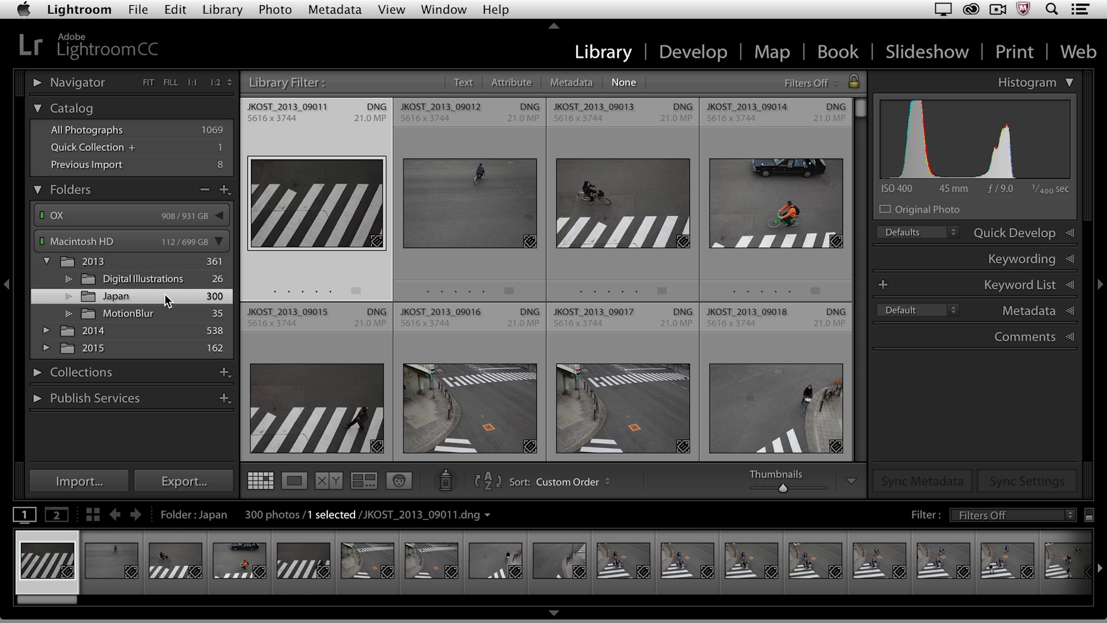
Show the 300 thumbnails of the 2013 Japan folder in the Library grid.
mouse_move(301, 235)
mouse_move(319, 218)
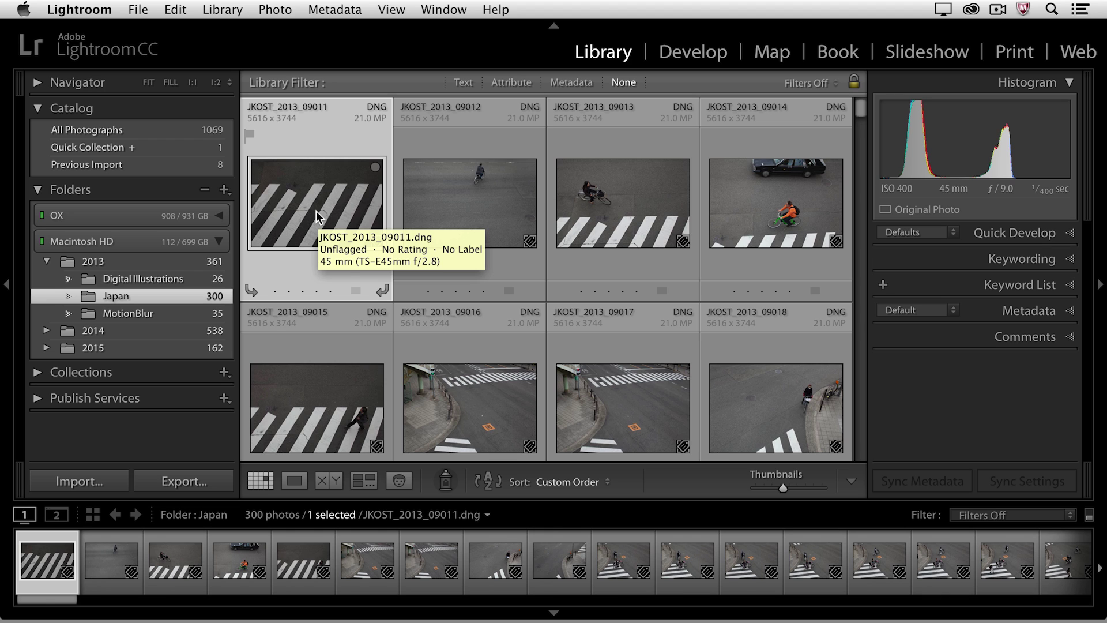
key(p)
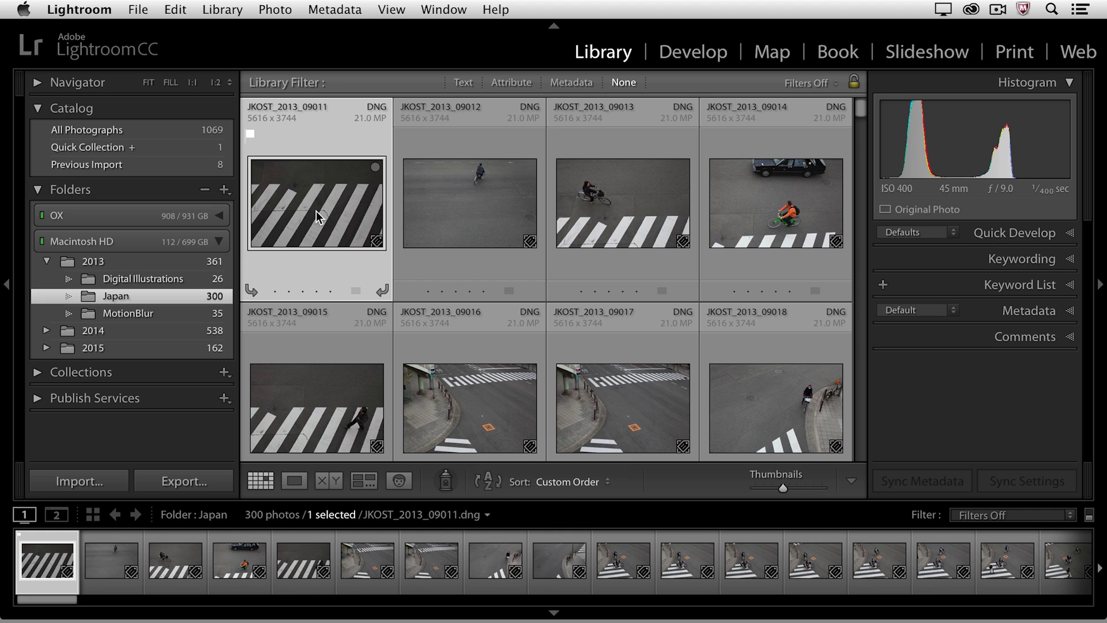
key(u)
key(x)
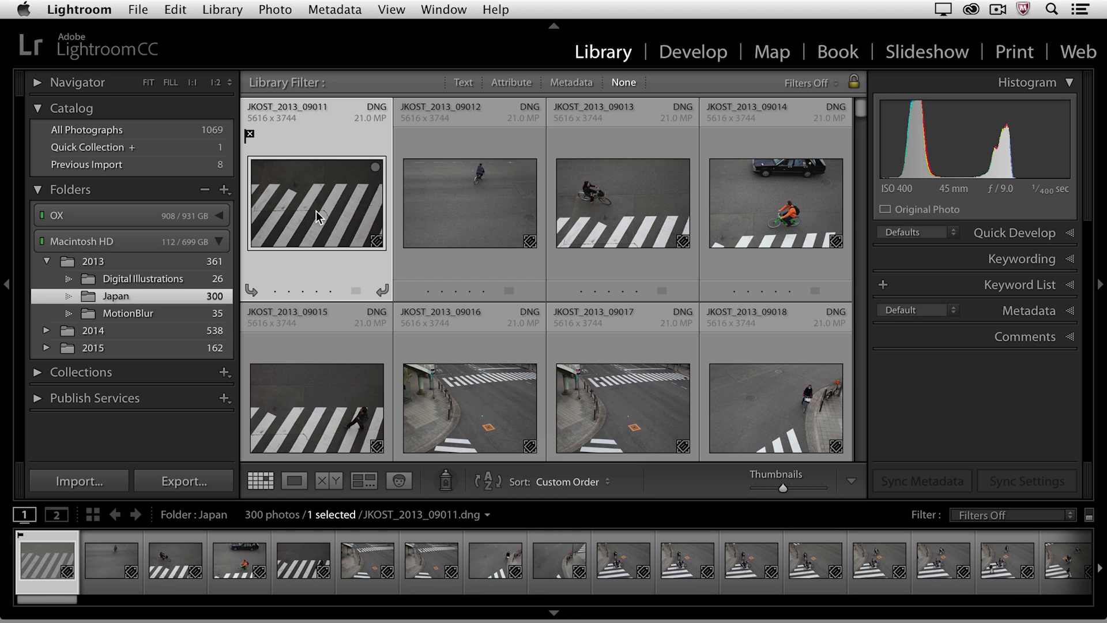
key(u)
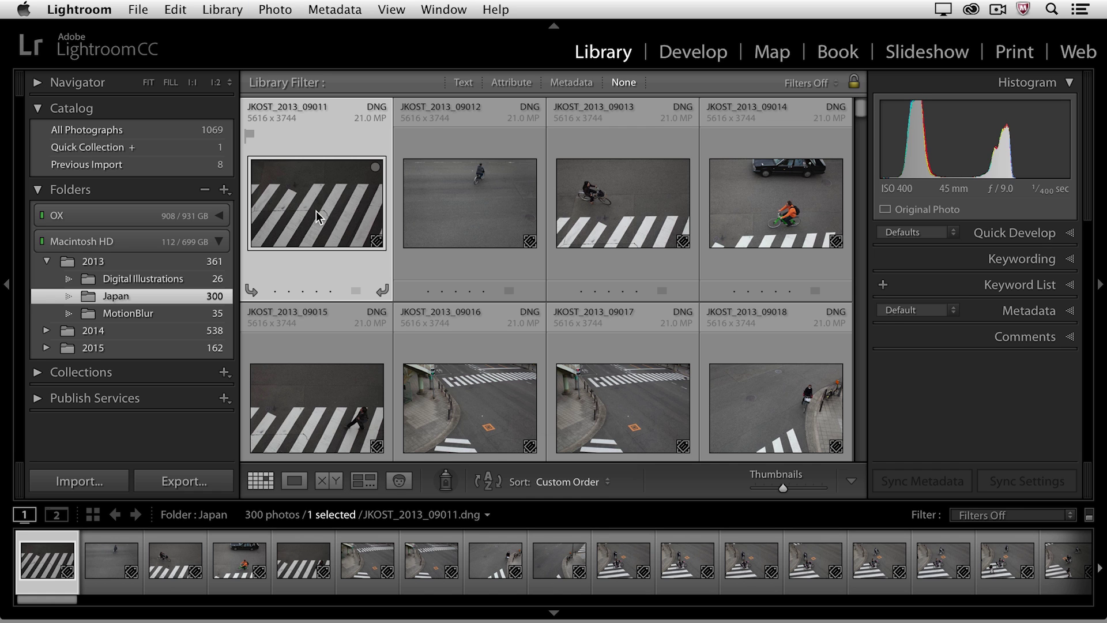
Select the 26 photos 09011 through 09036 and compare them side by side in Compare view.
scroll(340, 241, down, 5)
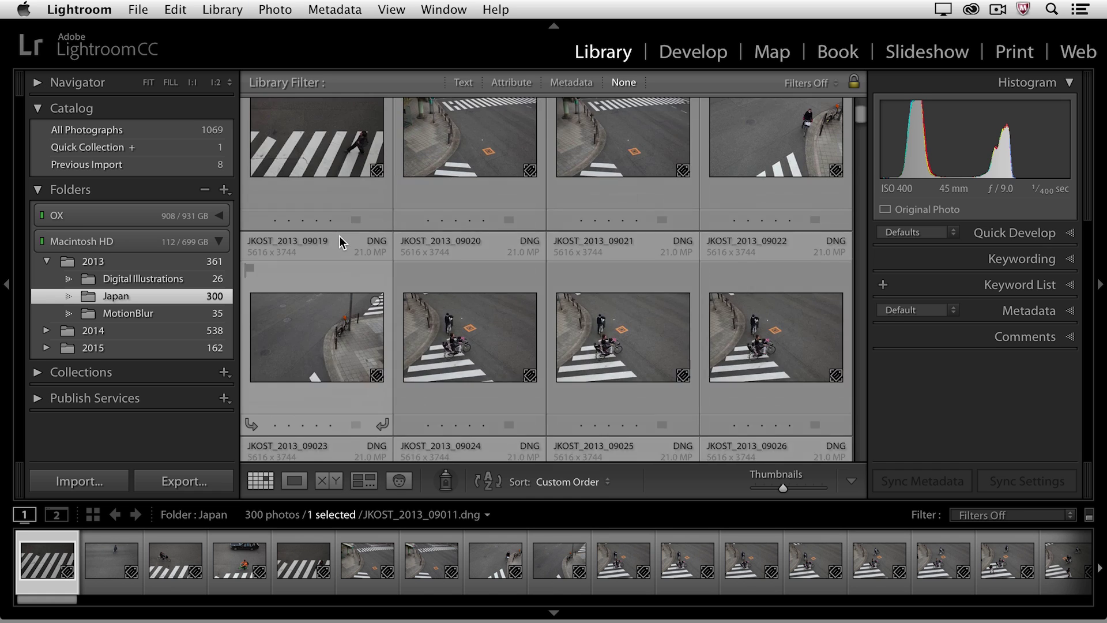
scroll(340, 241, down, 10)
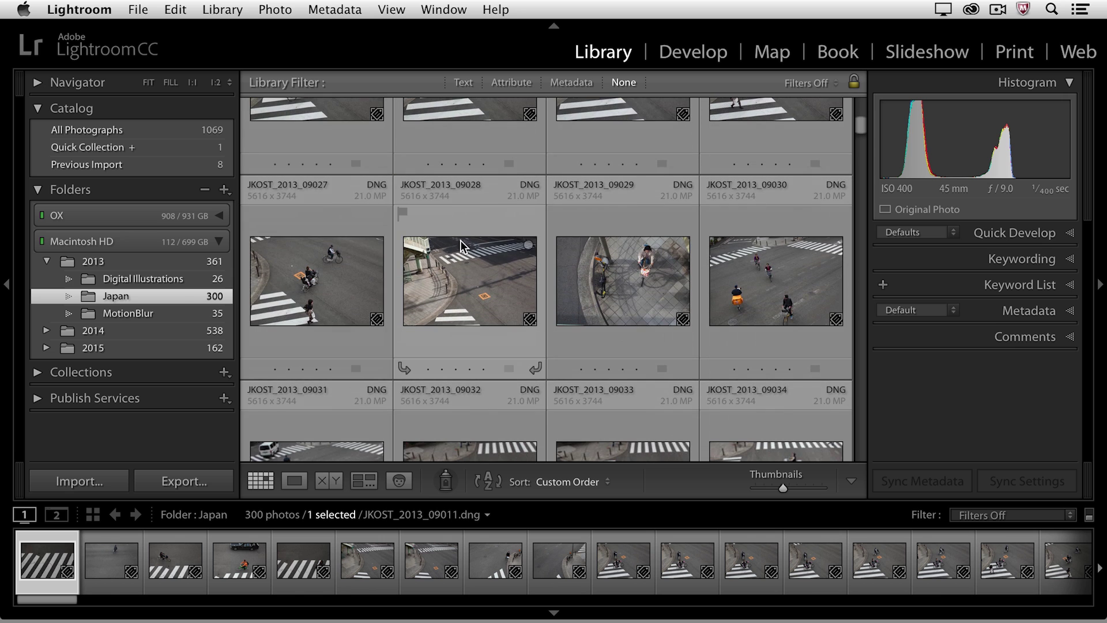
scroll(464, 247, down, 5)
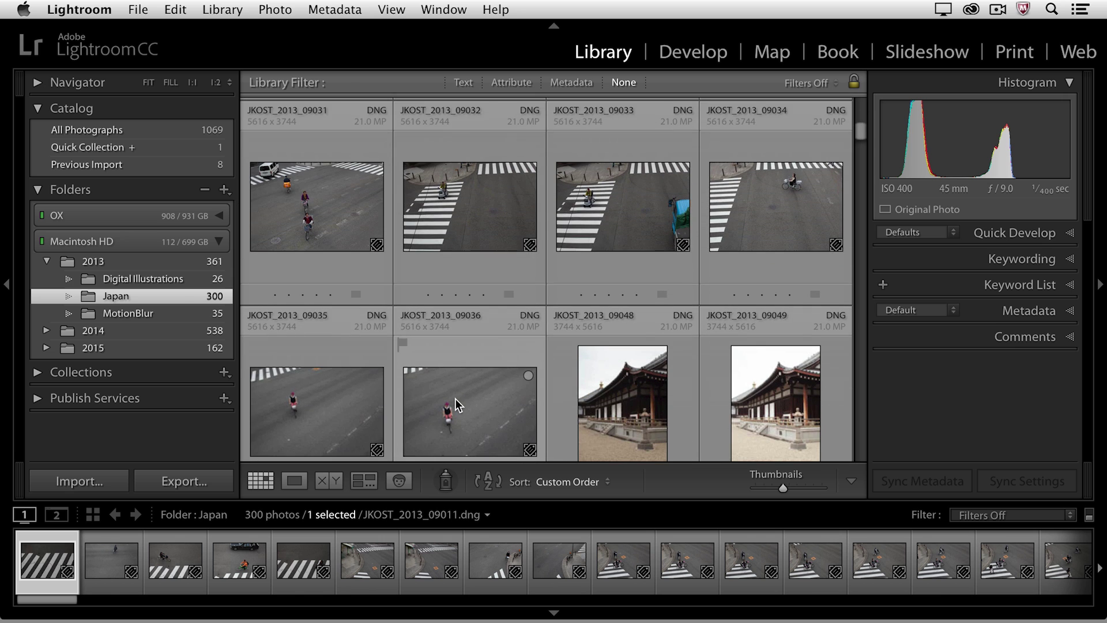
shift+click(457, 404)
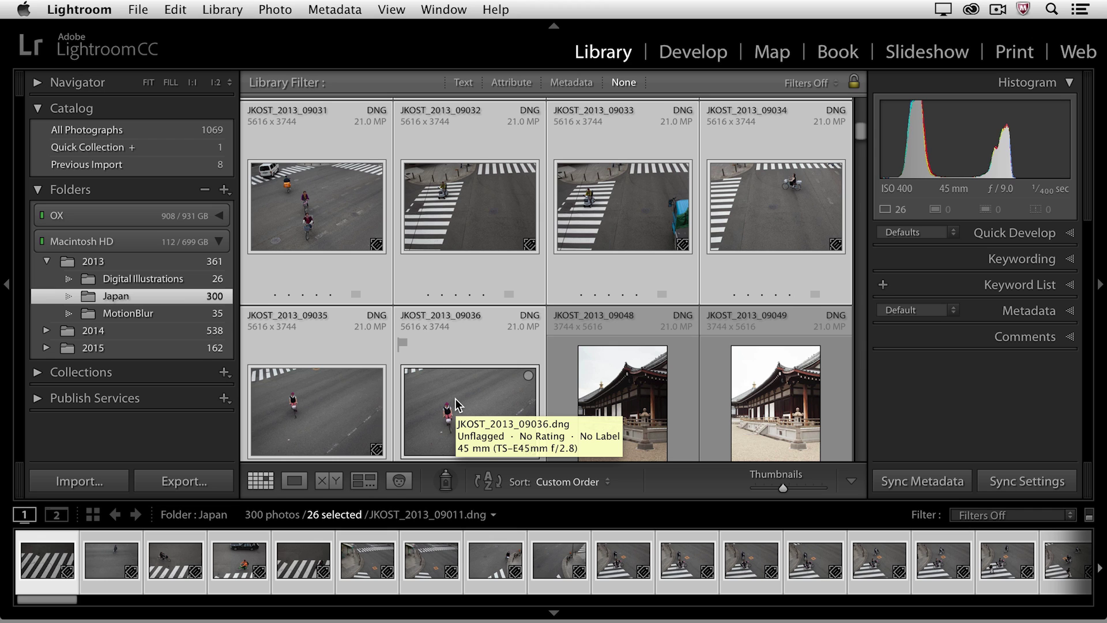
click(334, 483)
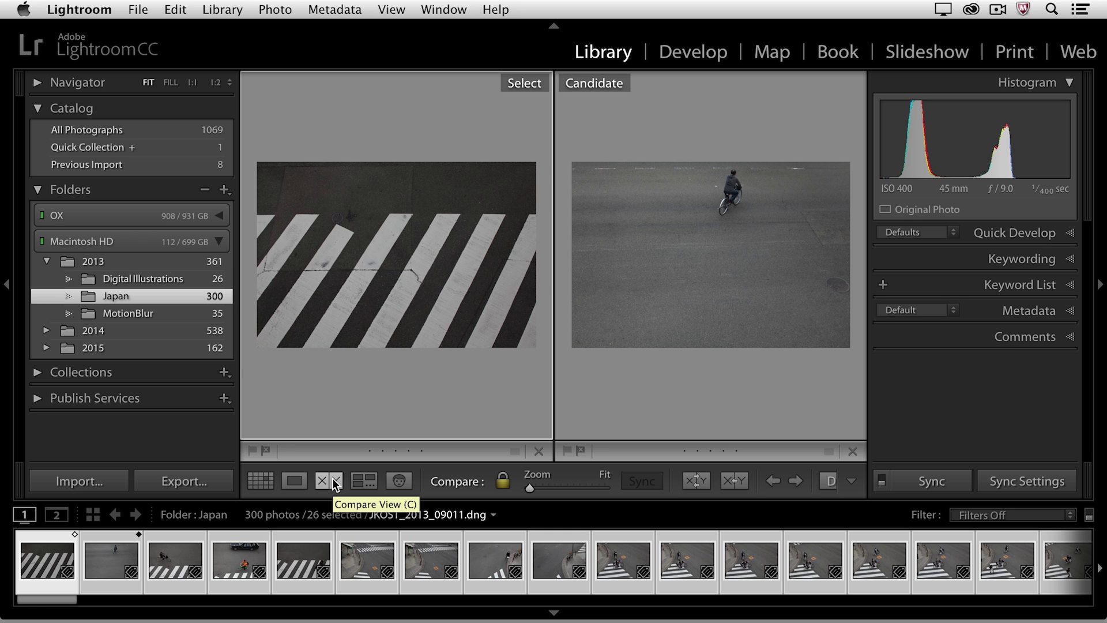
Hide both side panels and advance the Candidate six photos to the masked cyclist by the curb.
key(Tab)
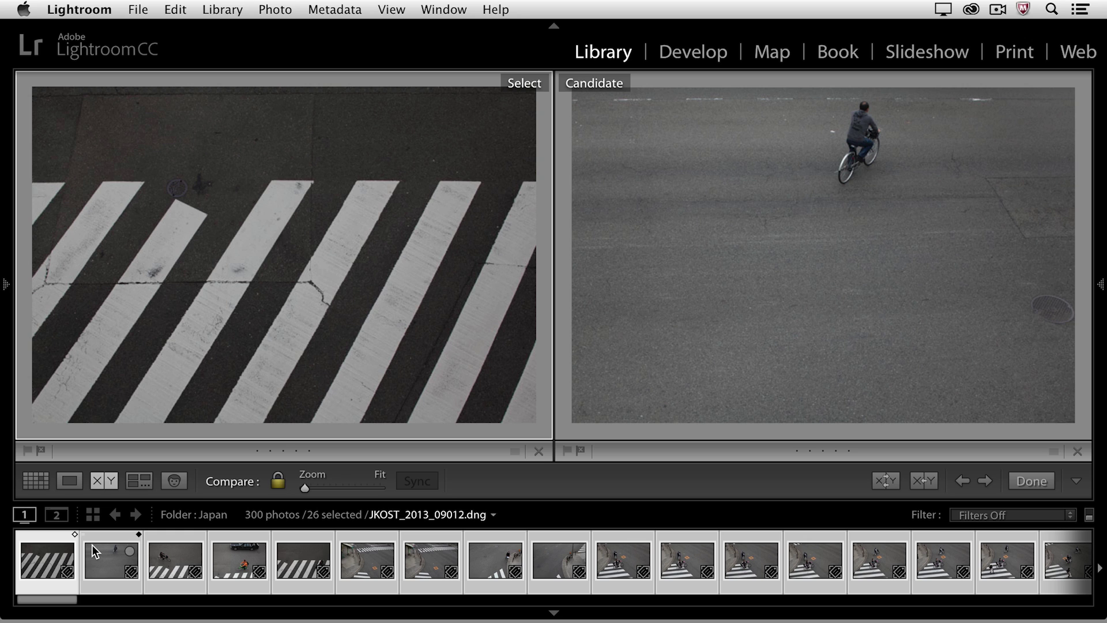
mouse_move(91, 544)
click(985, 481)
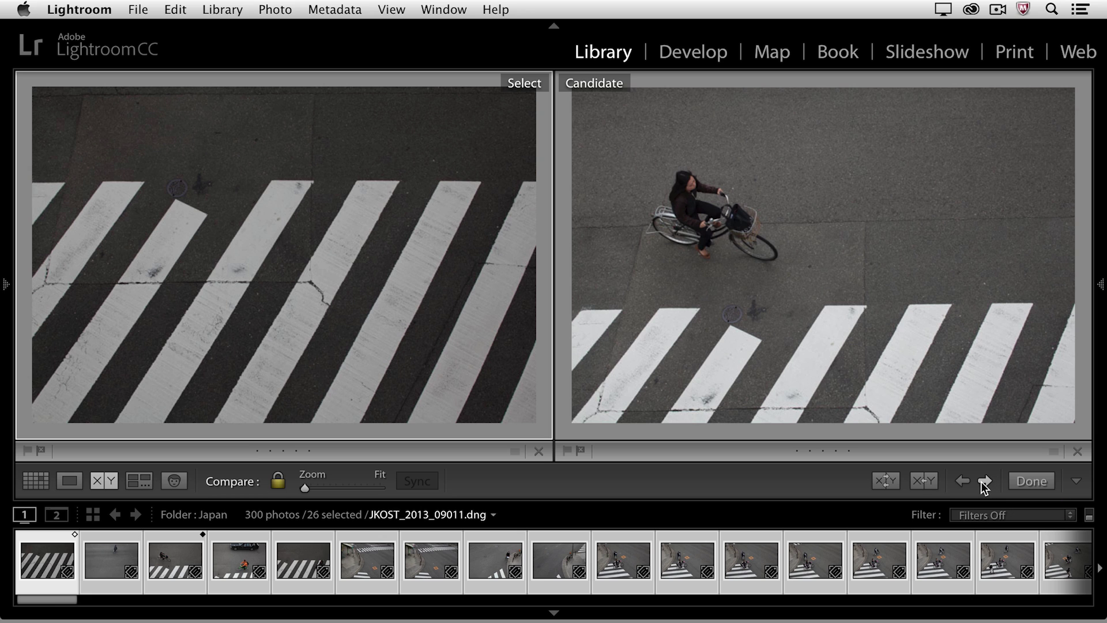
click(984, 482)
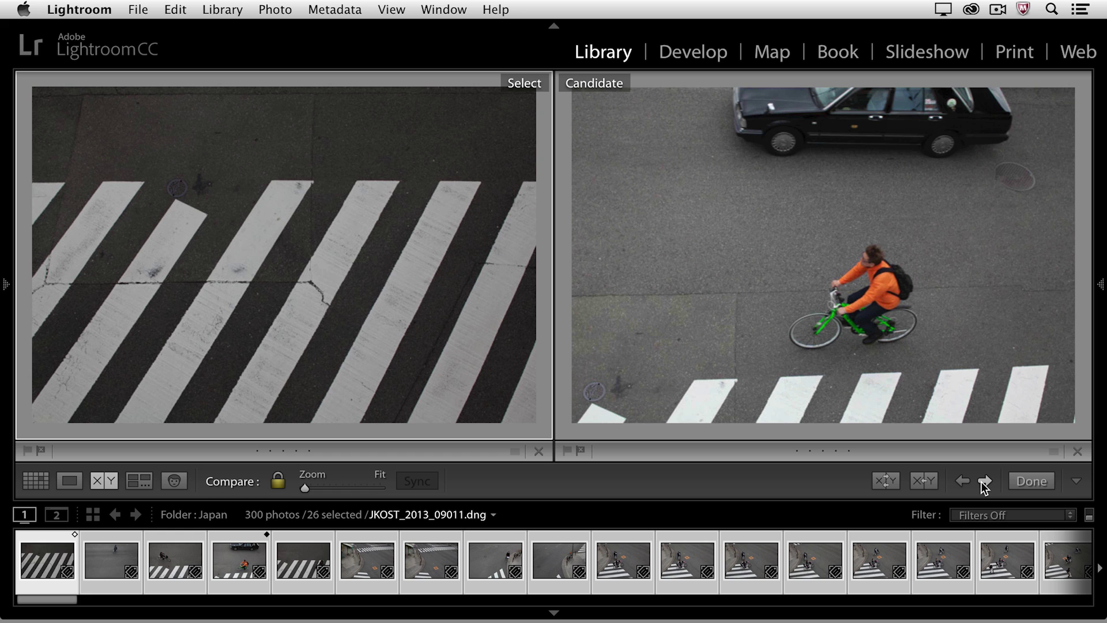
click(985, 481)
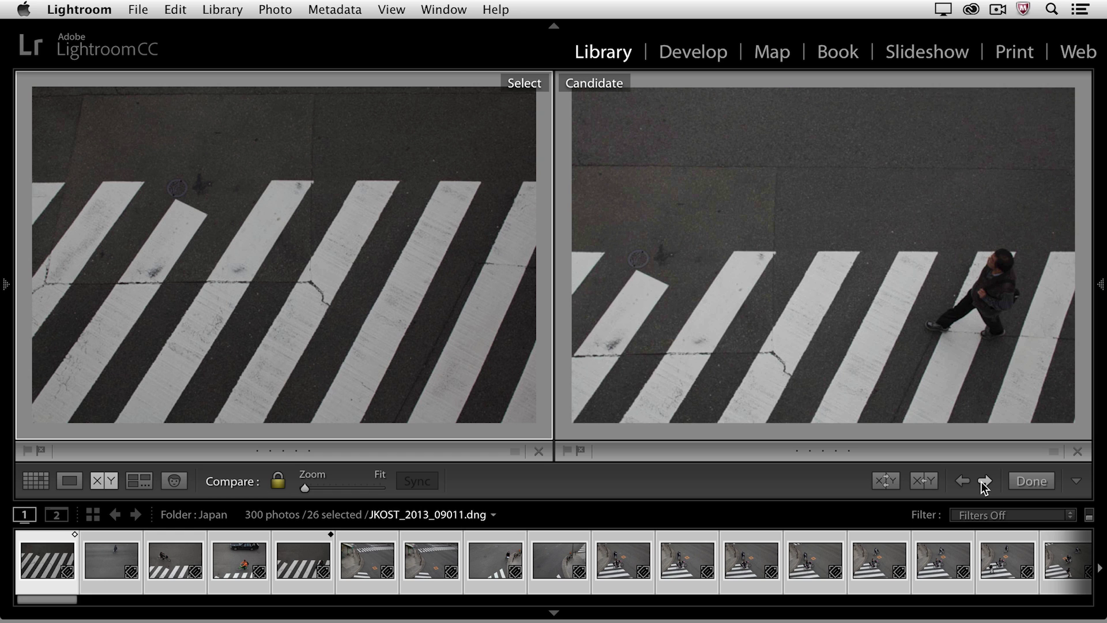
click(985, 482)
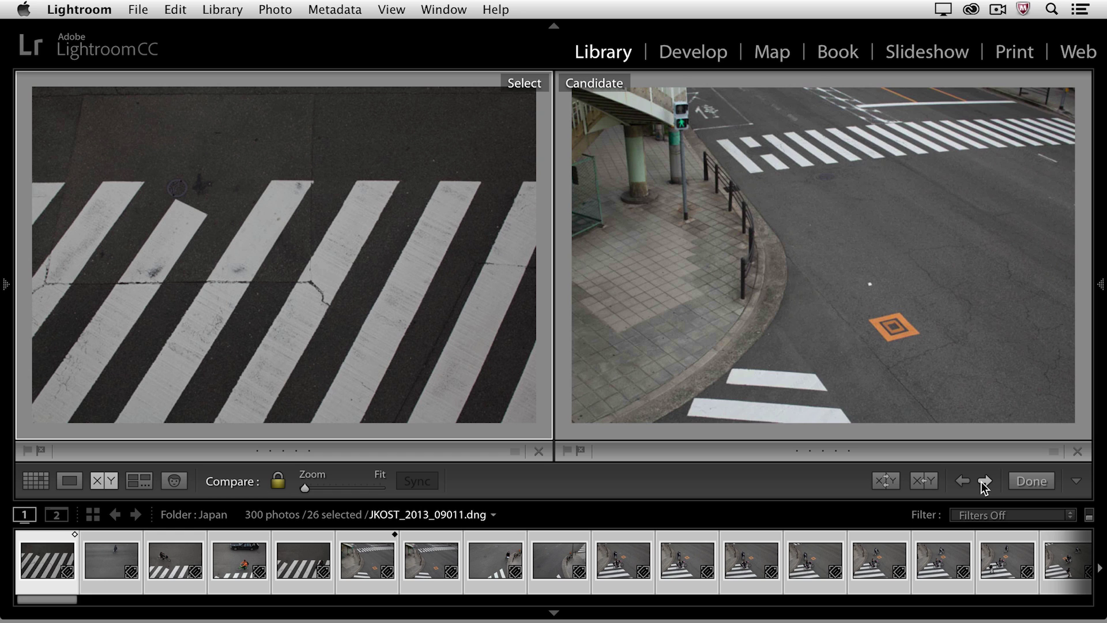
click(985, 481)
click(985, 481)
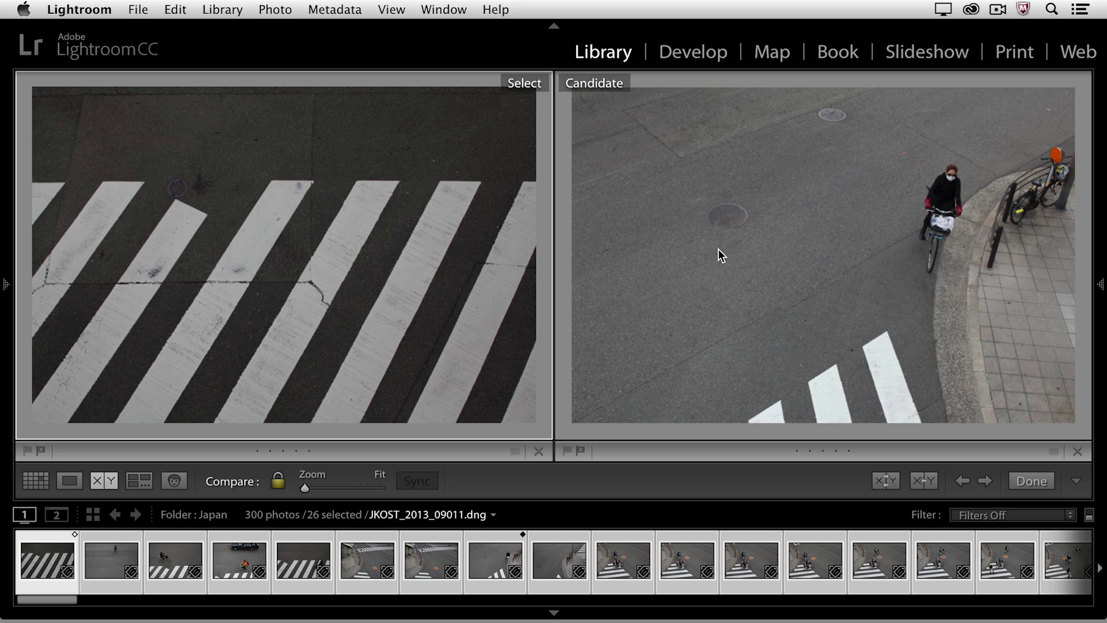
Promote candidates twice so 09024 becomes the Select, with 09025 as Candidate.
key(Up)
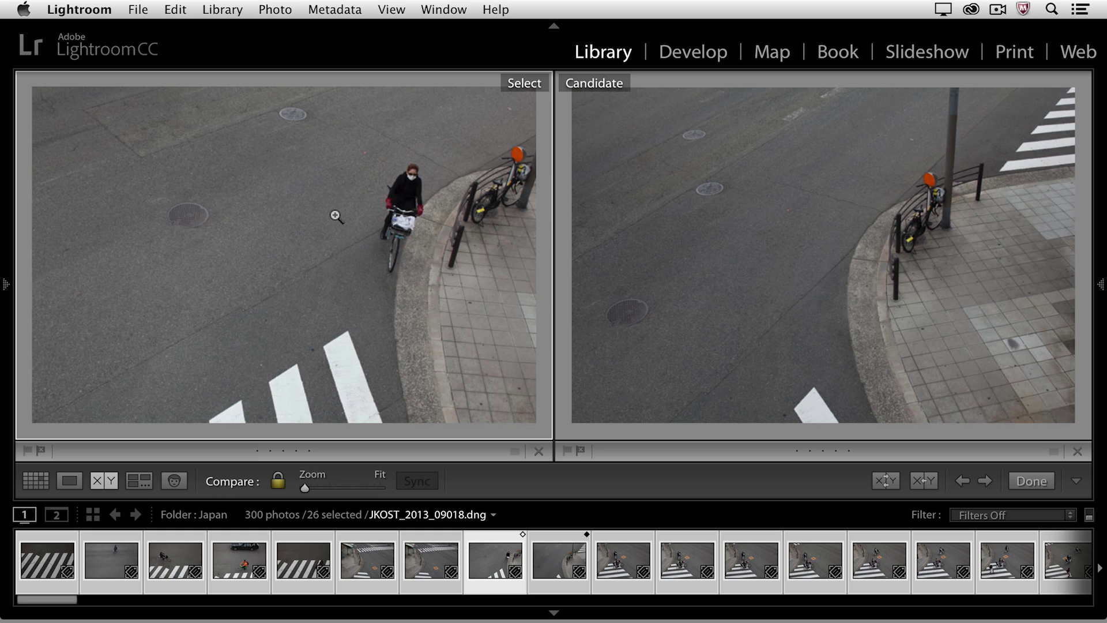
key(Right)
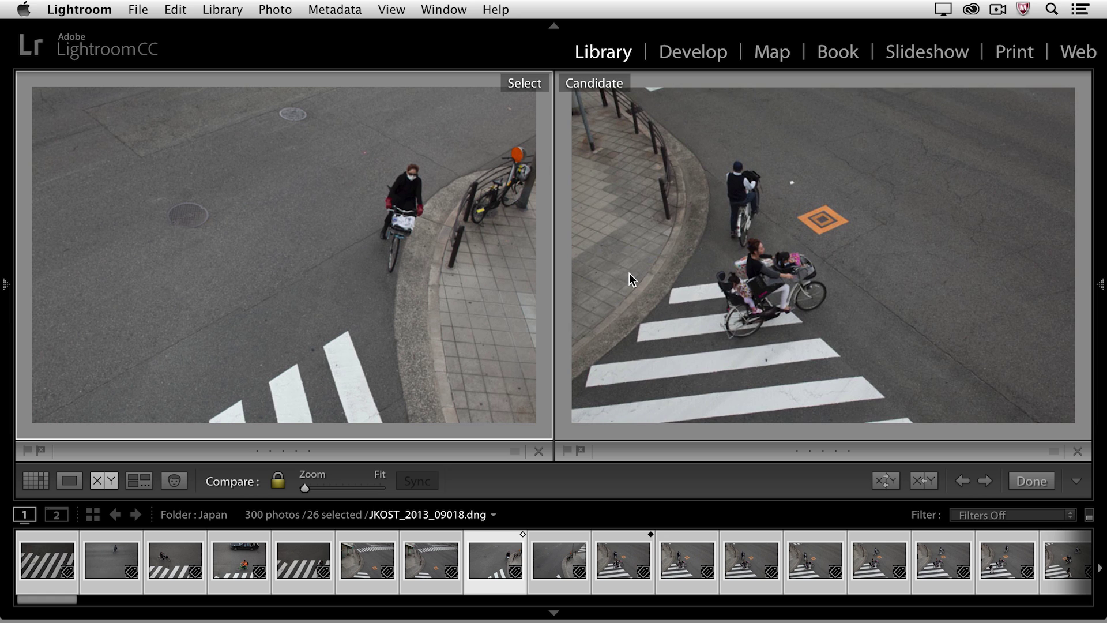
key(Right)
key(Right)
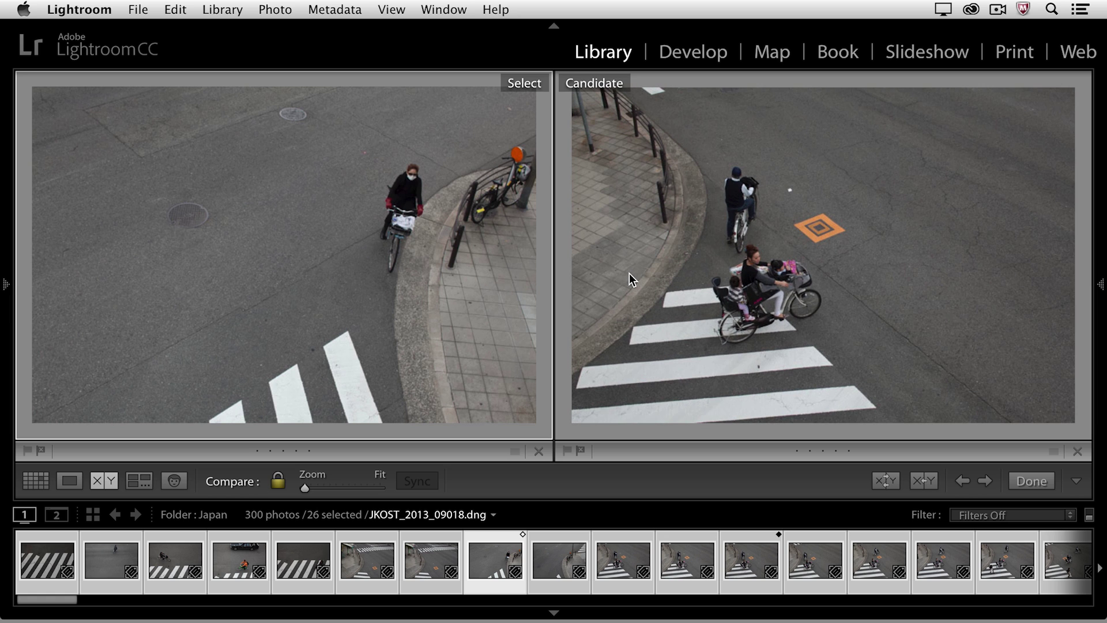
key(Right)
key(Right)
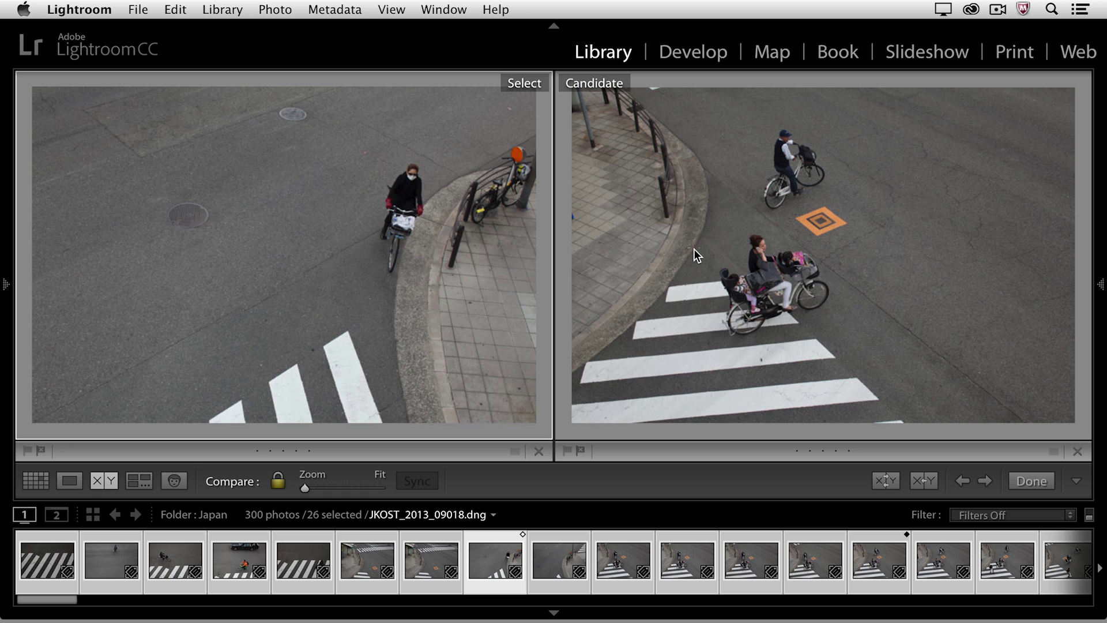
key(Up)
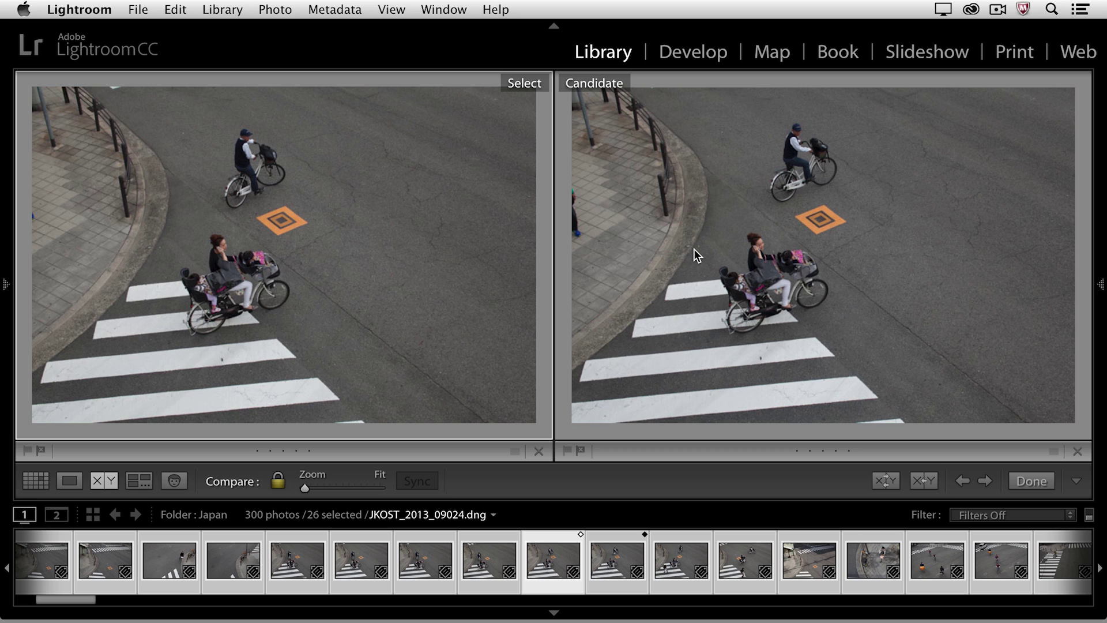
key(Right)
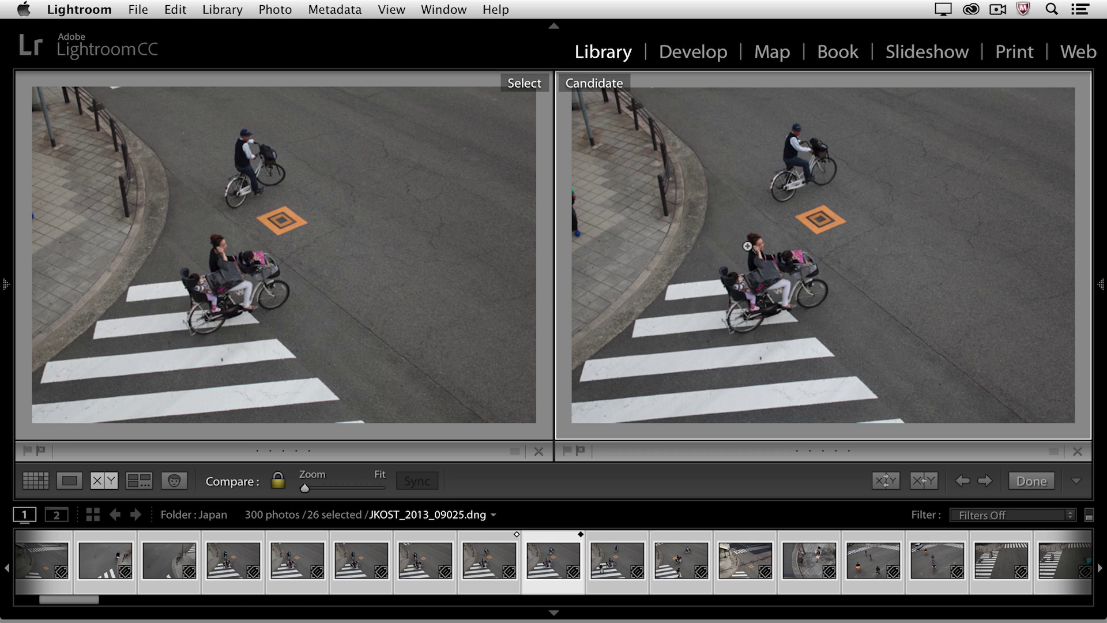
click(753, 256)
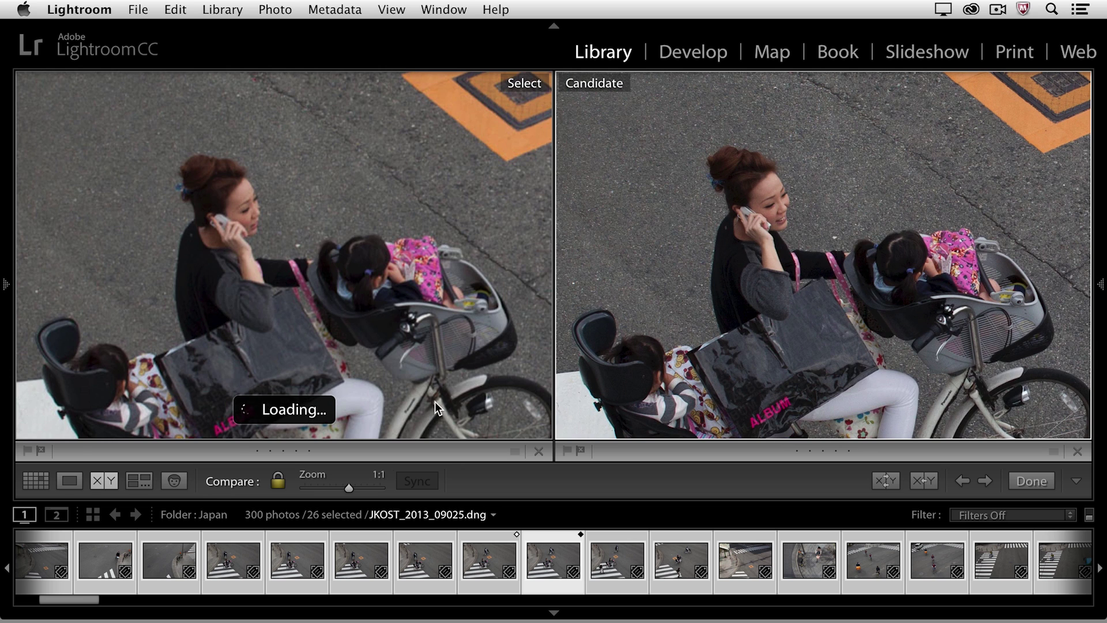
click(274, 478)
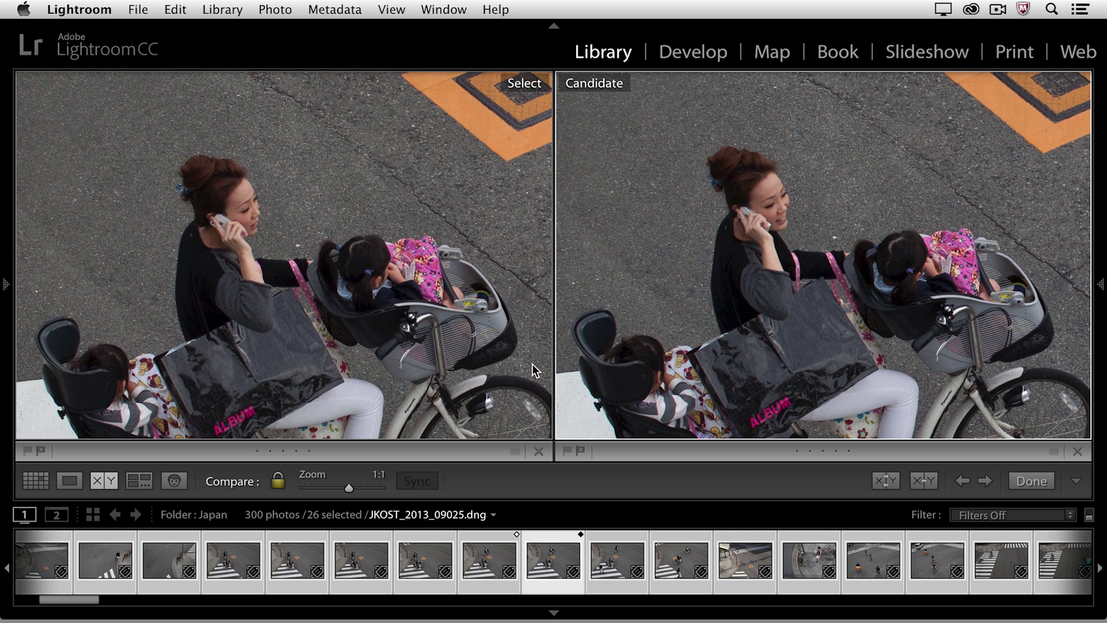
drag(704, 321, 729, 259)
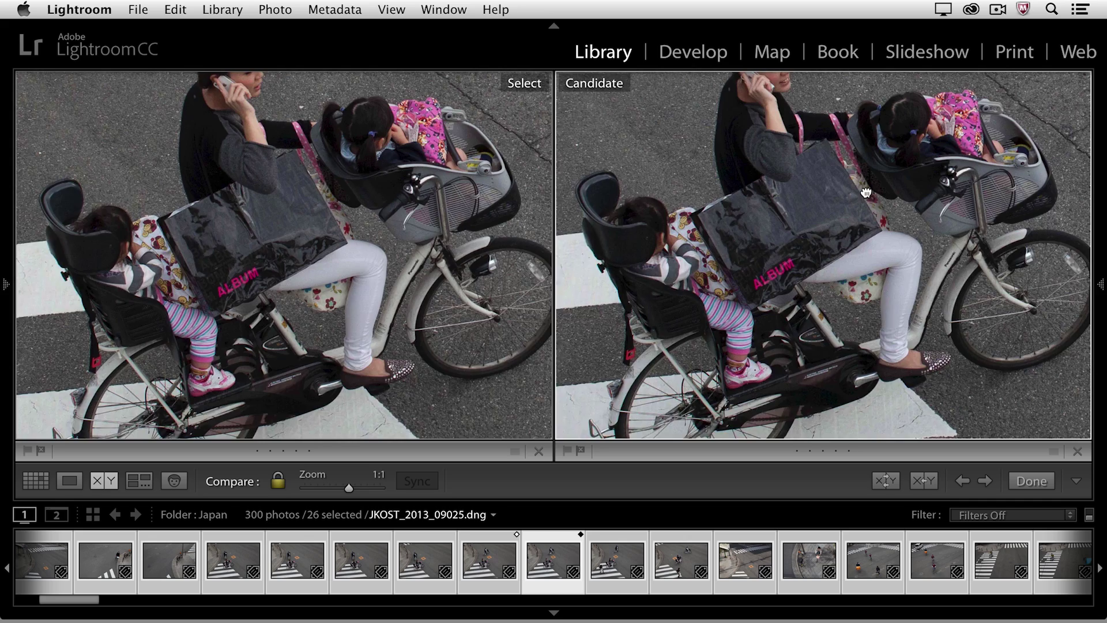
drag(866, 193, 669, 255)
drag(719, 170, 966, 242)
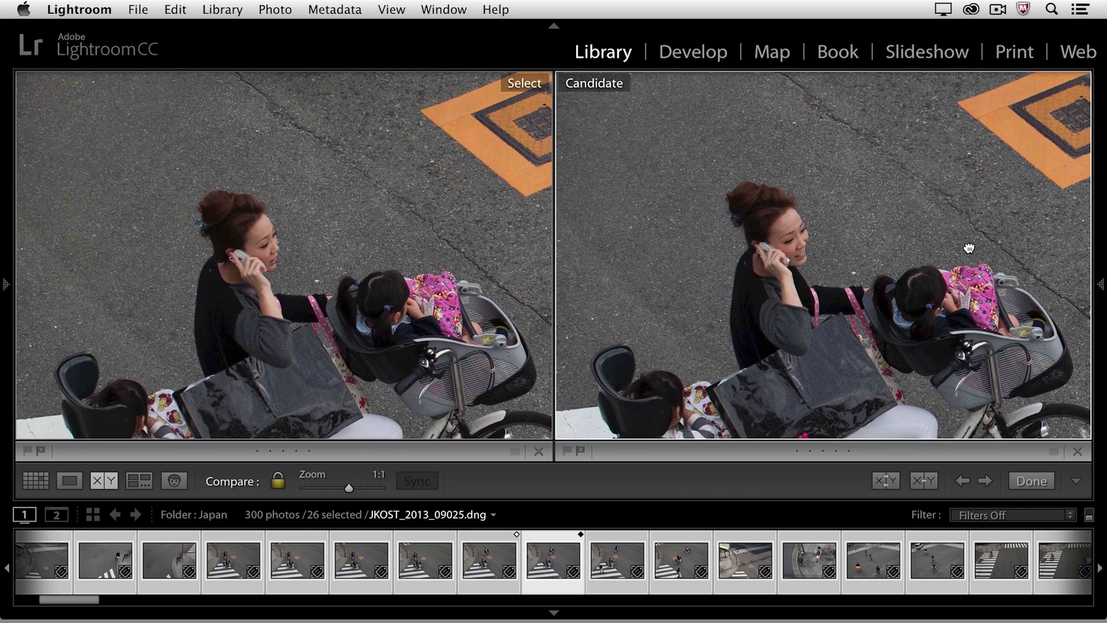
click(871, 215)
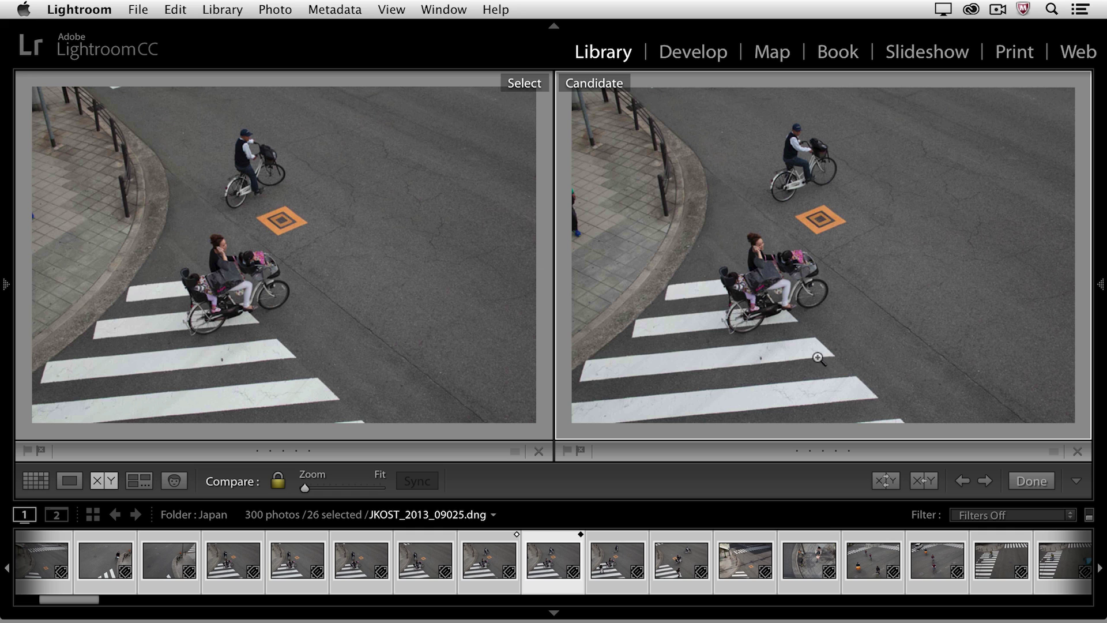
Step the Candidate through to 09036, then make the 09024 Select the active photo.
key(Right)
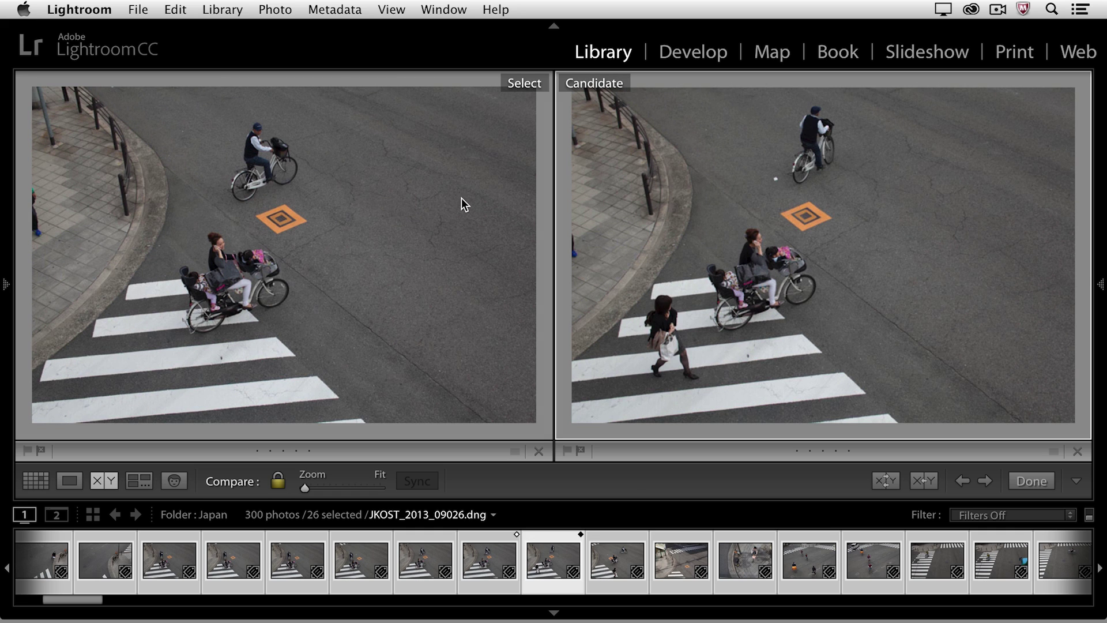
key(Right)
key(Right)
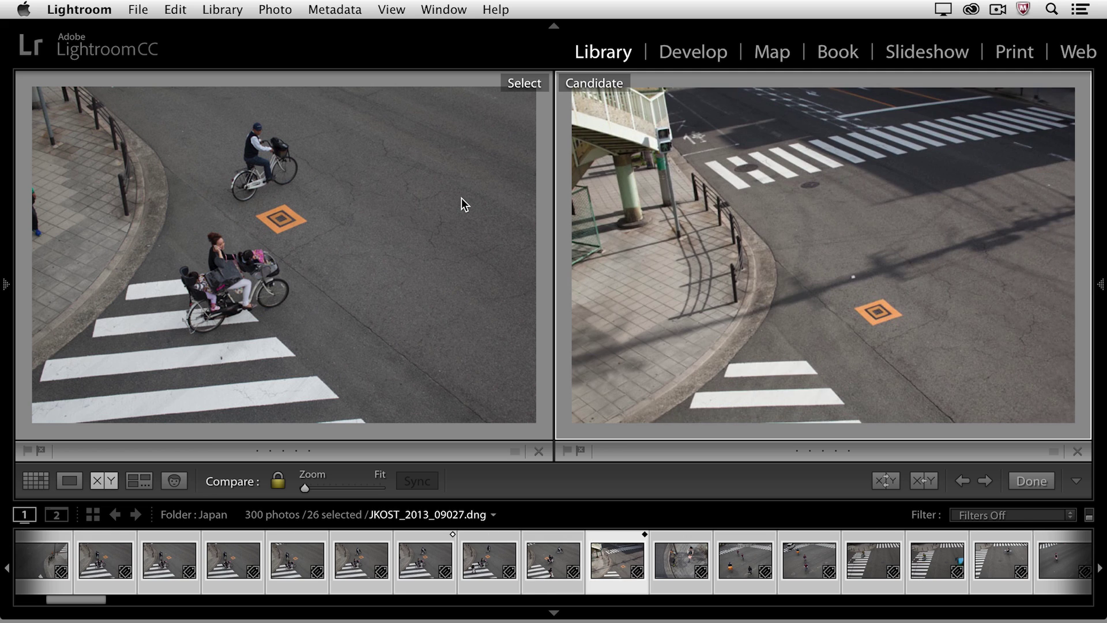
key(Right)
key(Right)
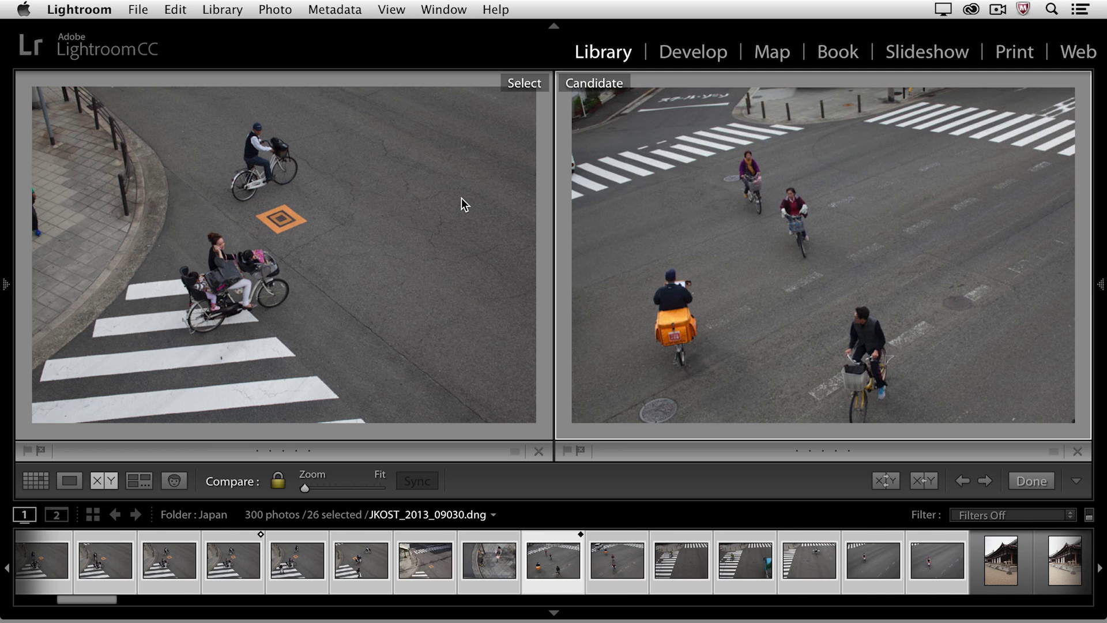
key(Right)
key(Right)
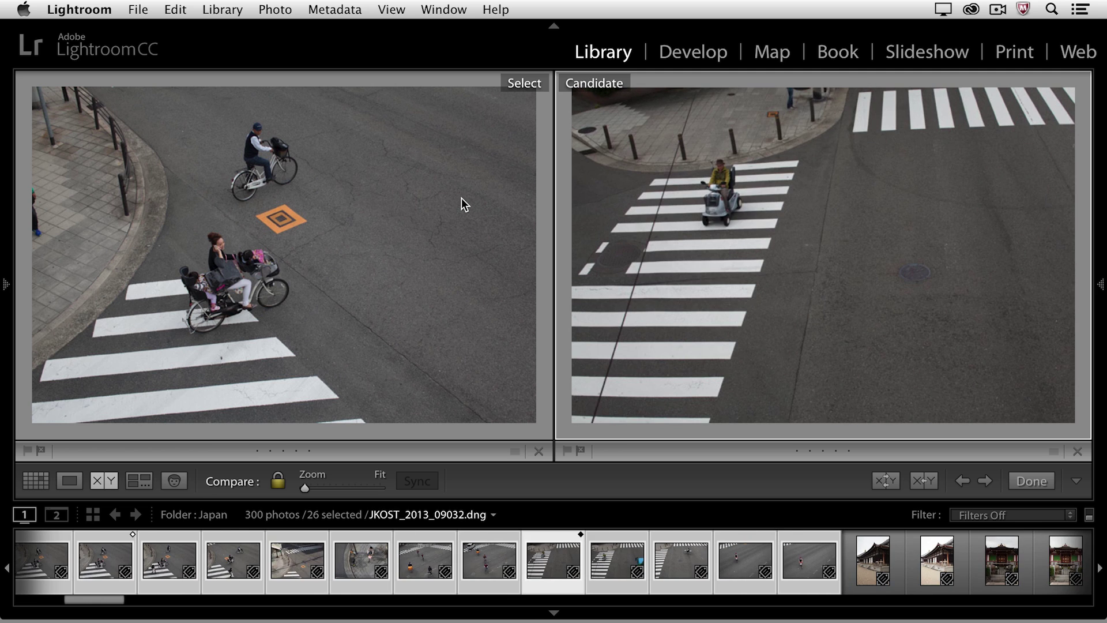
key(Right)
key(Right)
key(Right)
key(Right)
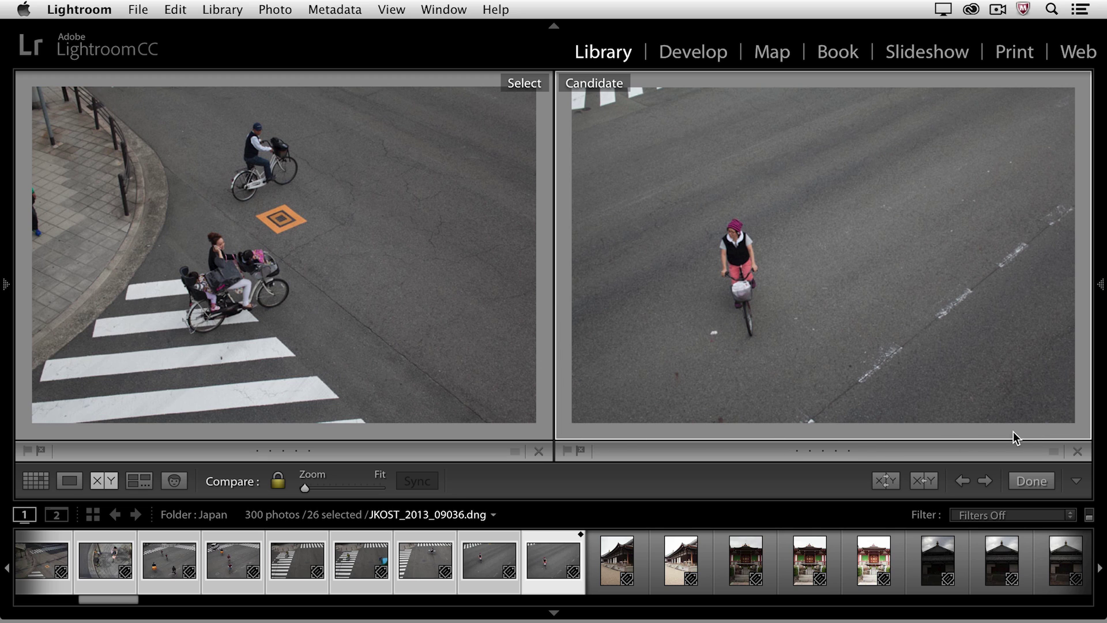
click(460, 292)
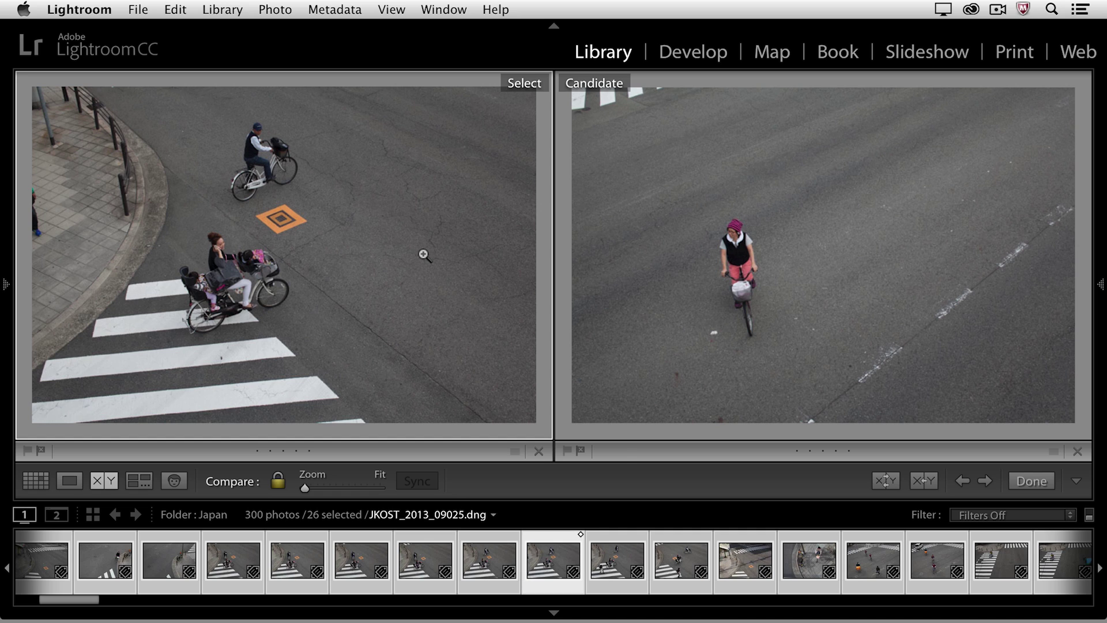
Flag photo JKOST_2013_09025 as a pick and return to the Grid.
key(p)
key(g)
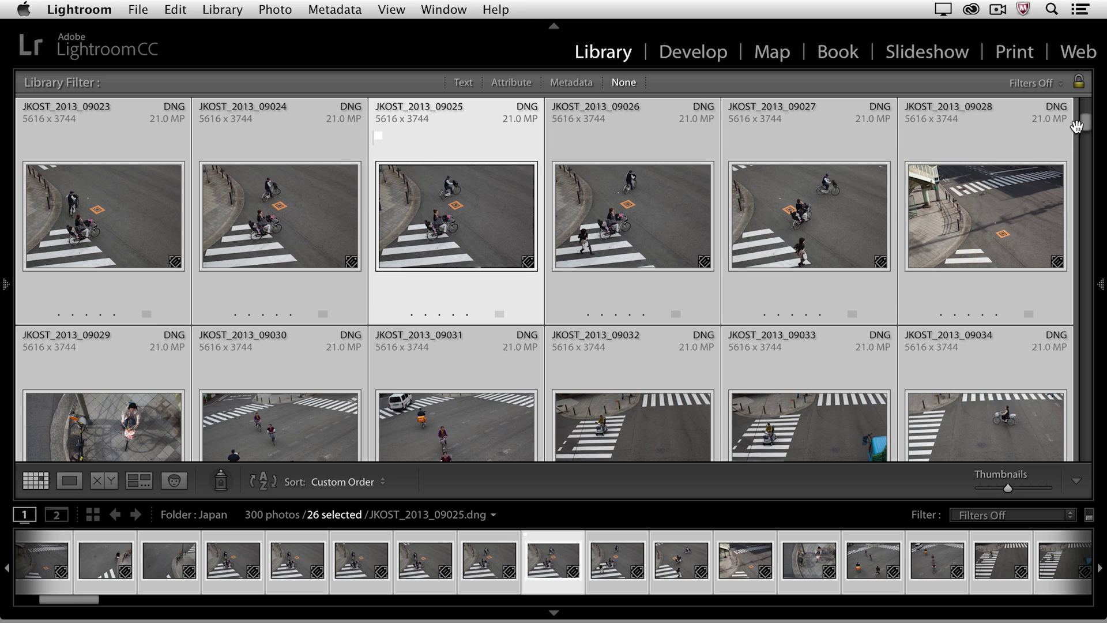
drag(1083, 123, 1089, 452)
scroll(1008, 365, up, 3)
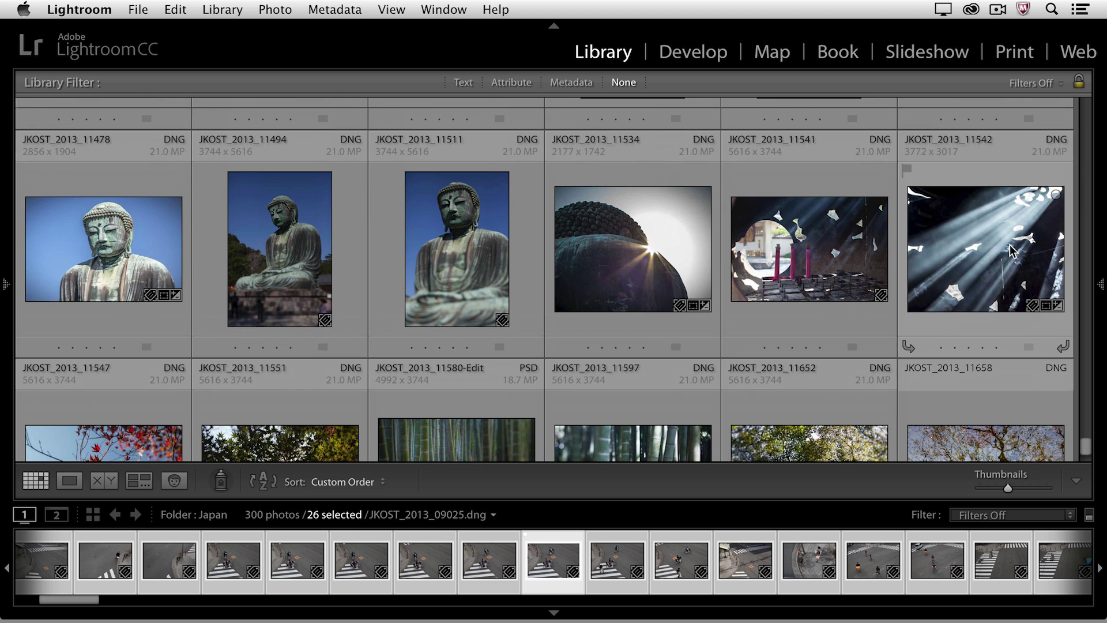
Select the nine Buddha and temple photos ending at 11542 and show them in Survey view.
click(980, 259)
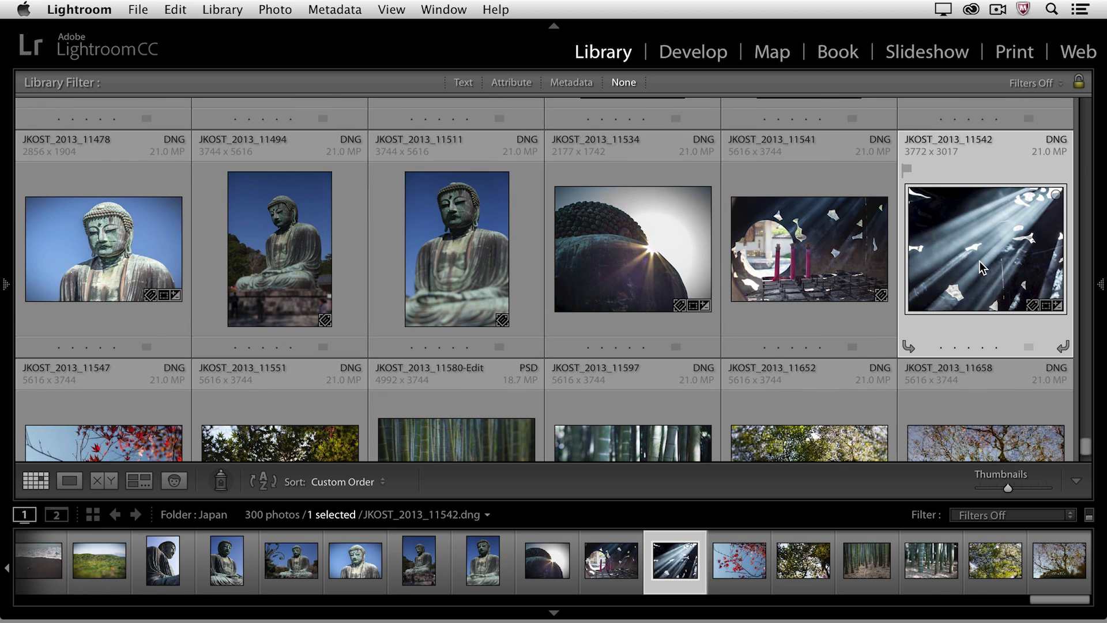
scroll(979, 261, up, 3)
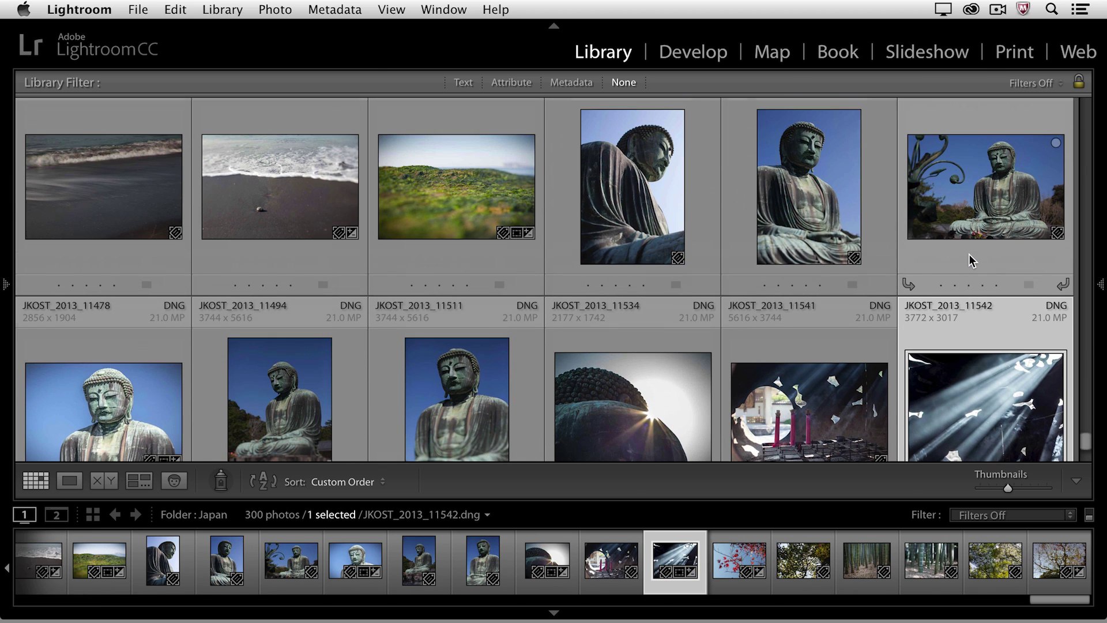
shift+click(646, 190)
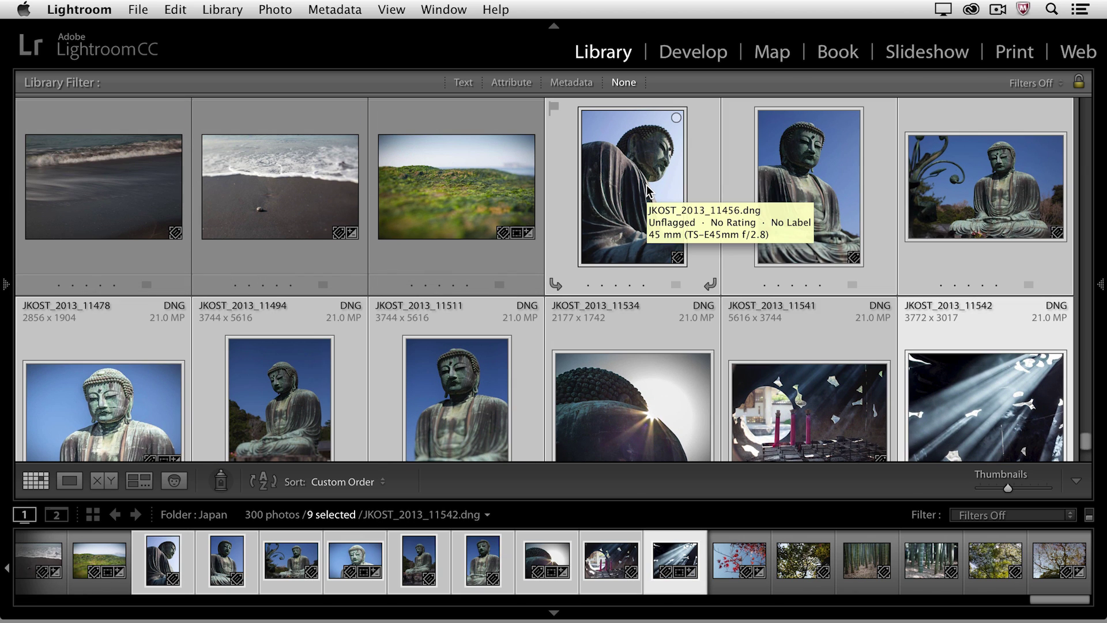
click(138, 480)
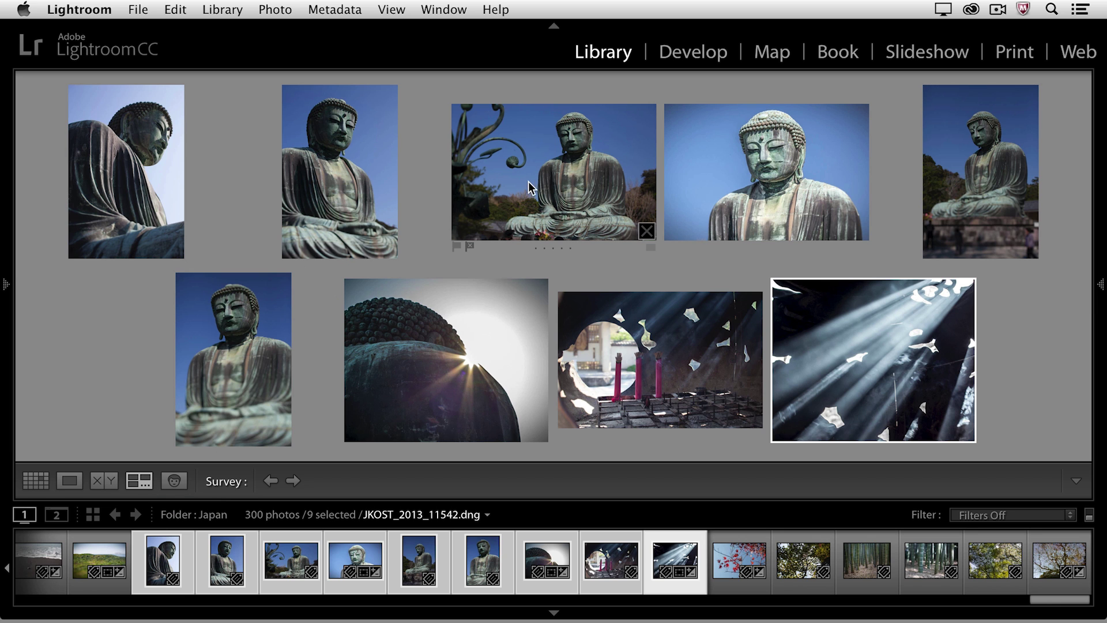
Reorder the Survey photos: incense temple first, light-rays second, ornament Buddha third.
drag(528, 183, 295, 174)
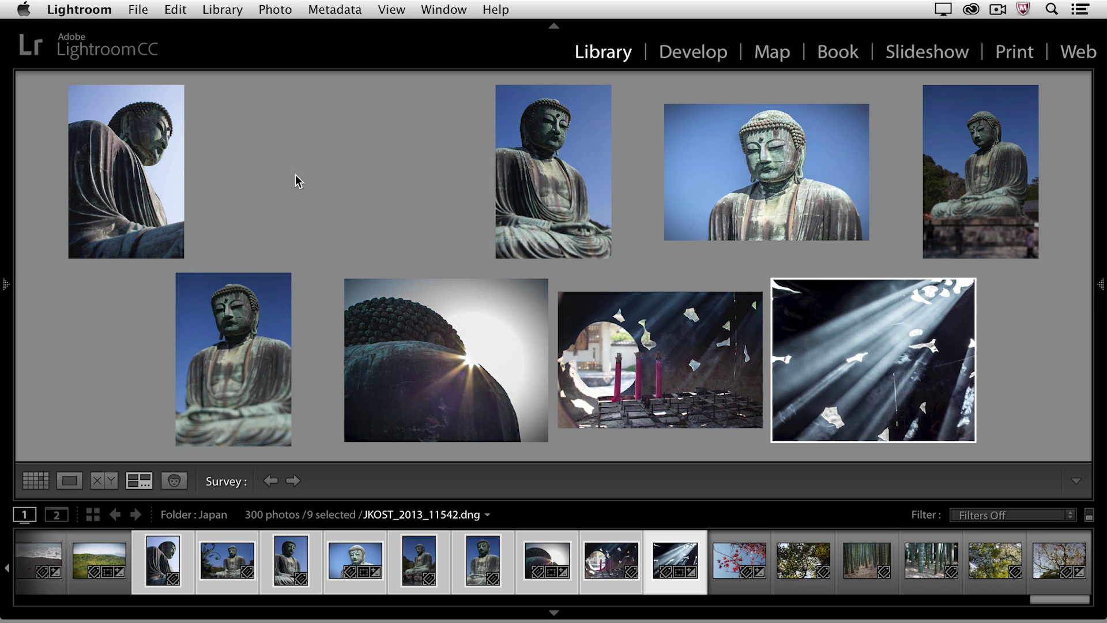
drag(427, 372, 663, 174)
mouse_move(663, 175)
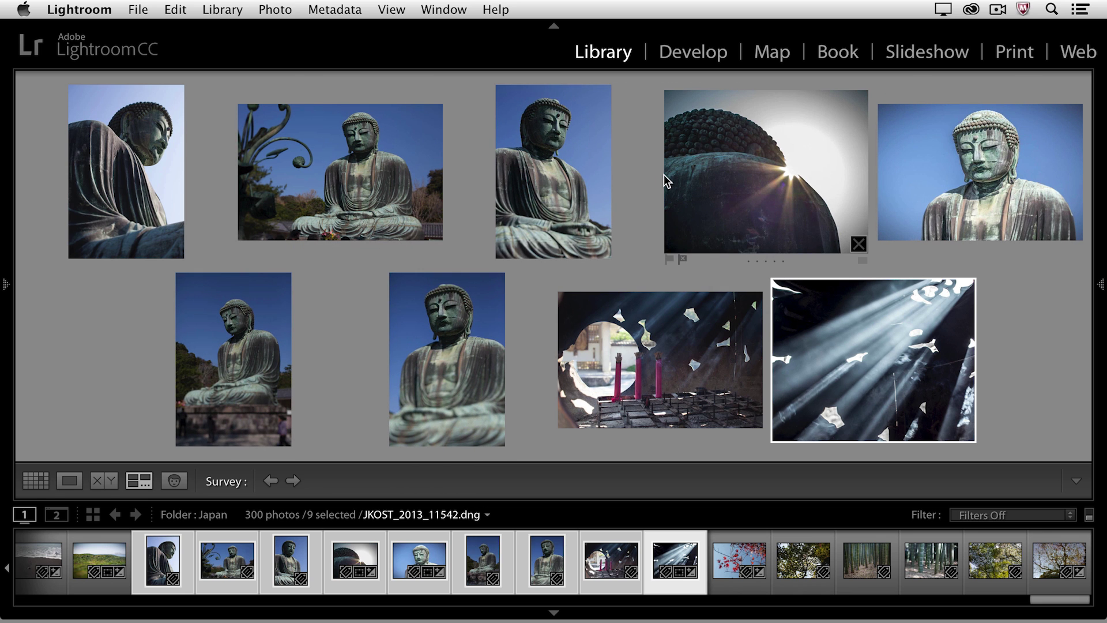
drag(669, 357, 109, 148)
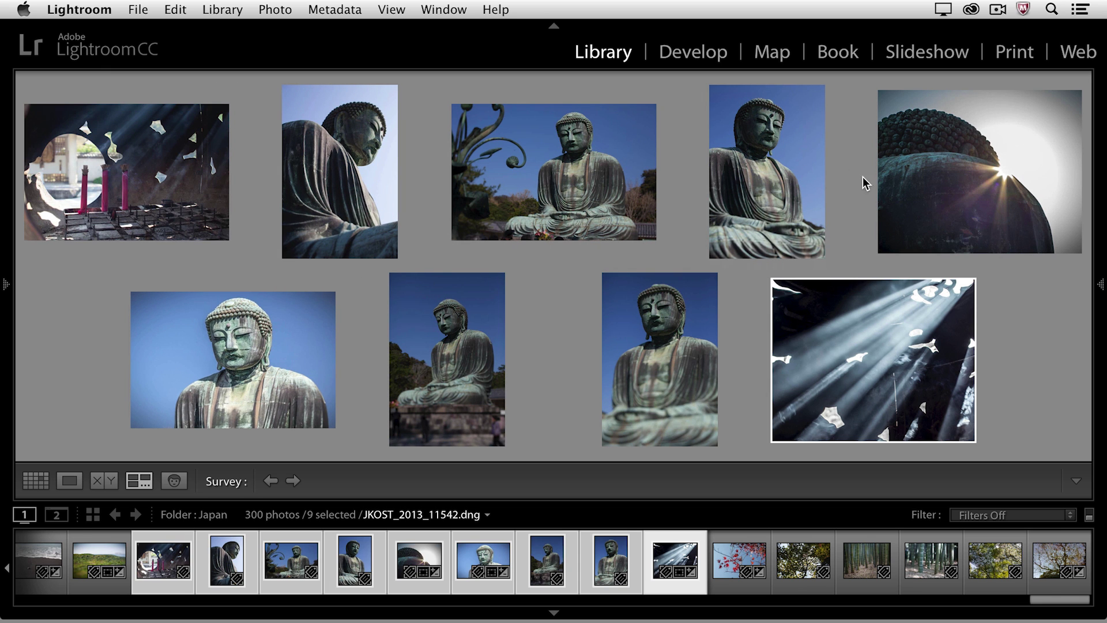
mouse_move(883, 333)
drag(884, 333, 345, 152)
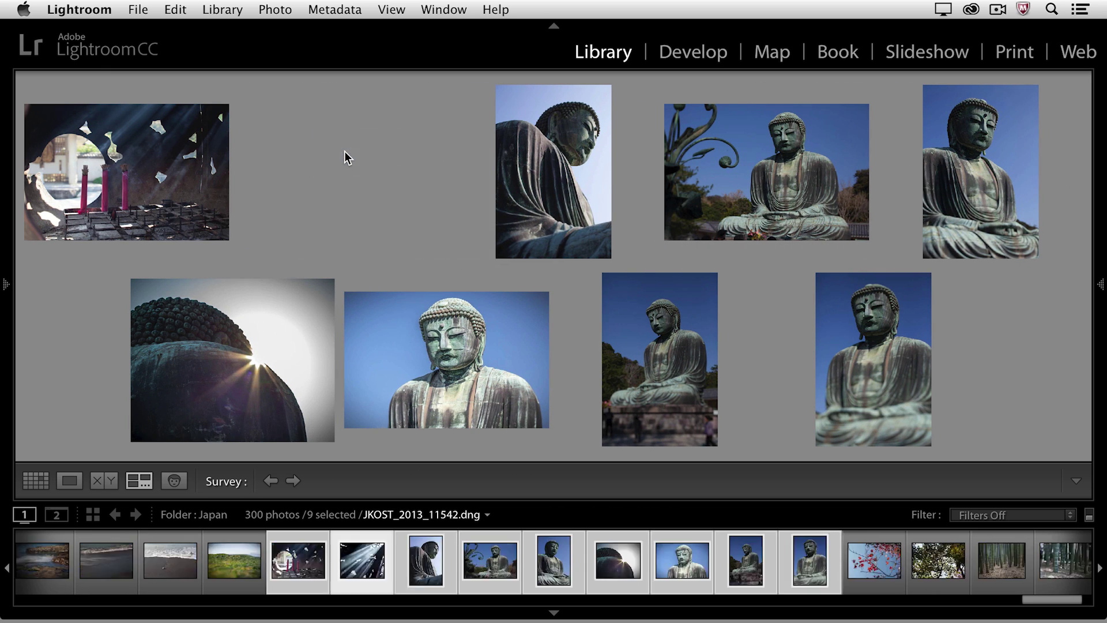
drag(739, 155, 566, 171)
drag(982, 167, 749, 176)
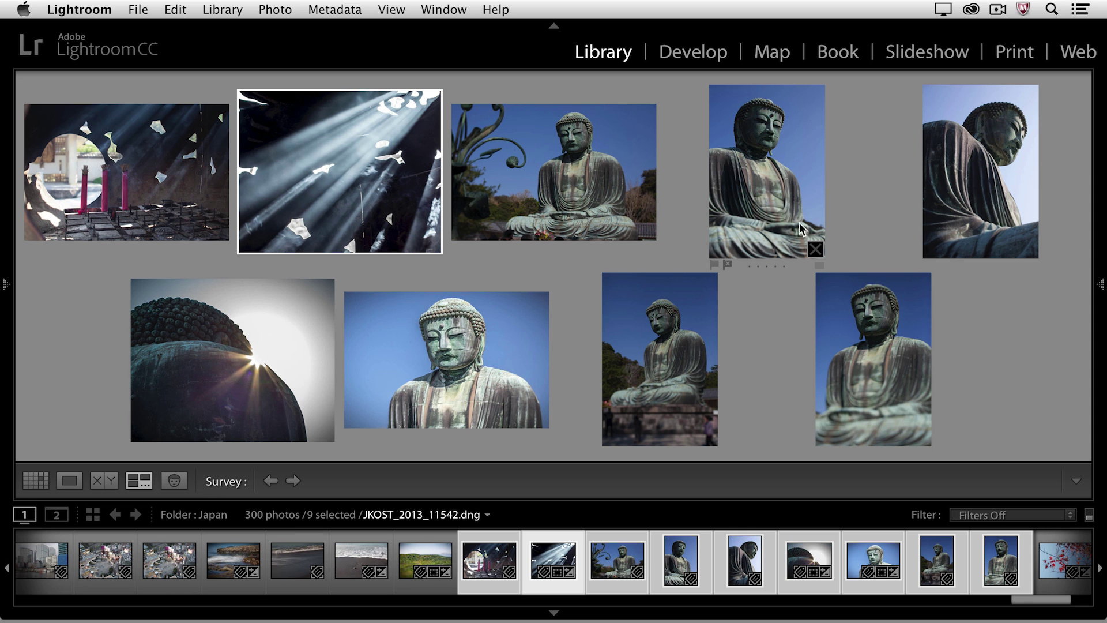
Drop four Buddha photos from the Survey, keeping five selected, and return to Grid.
click(815, 249)
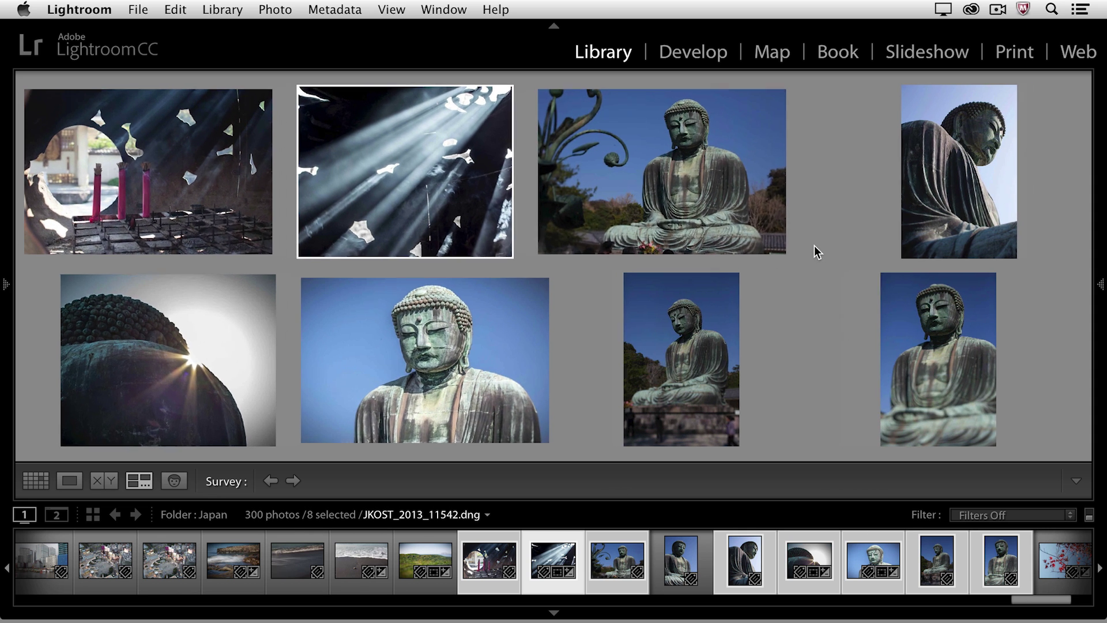
click(1003, 249)
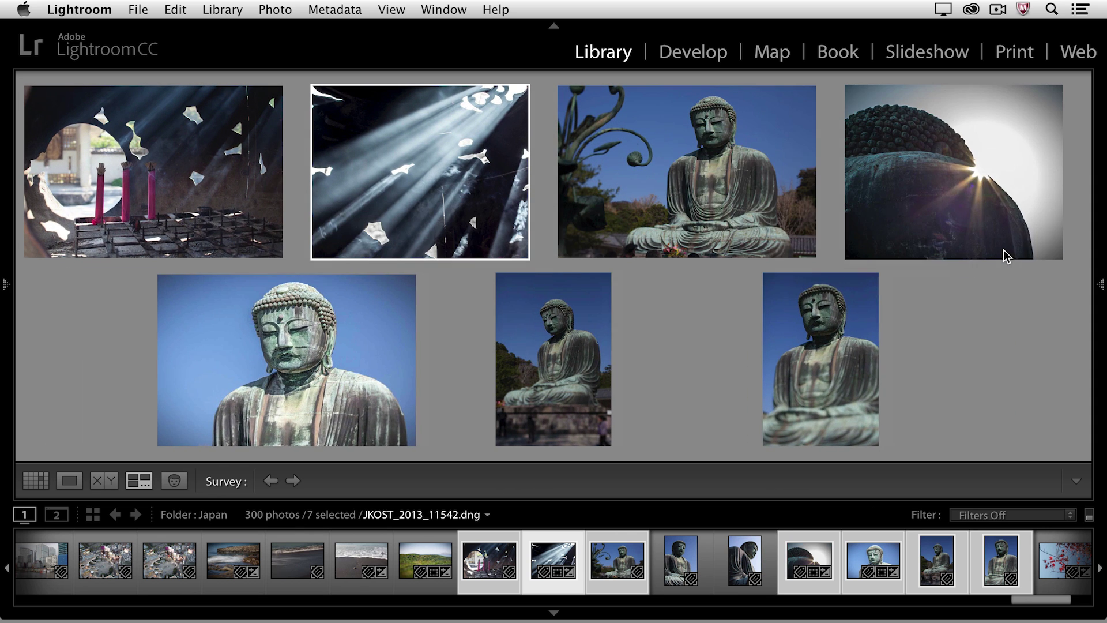
click(602, 437)
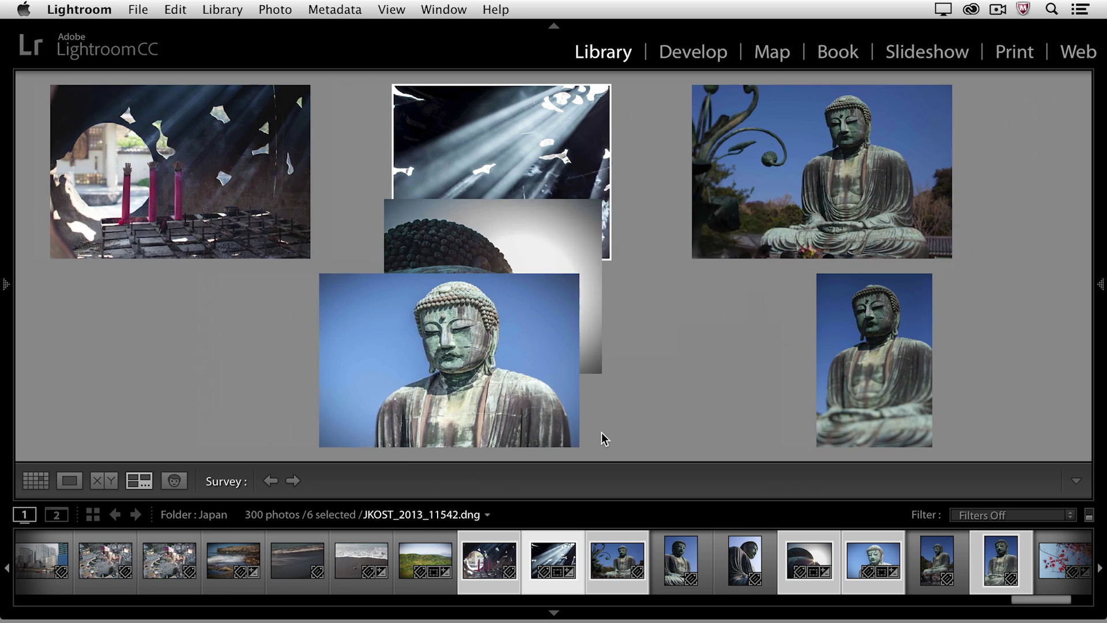
click(956, 437)
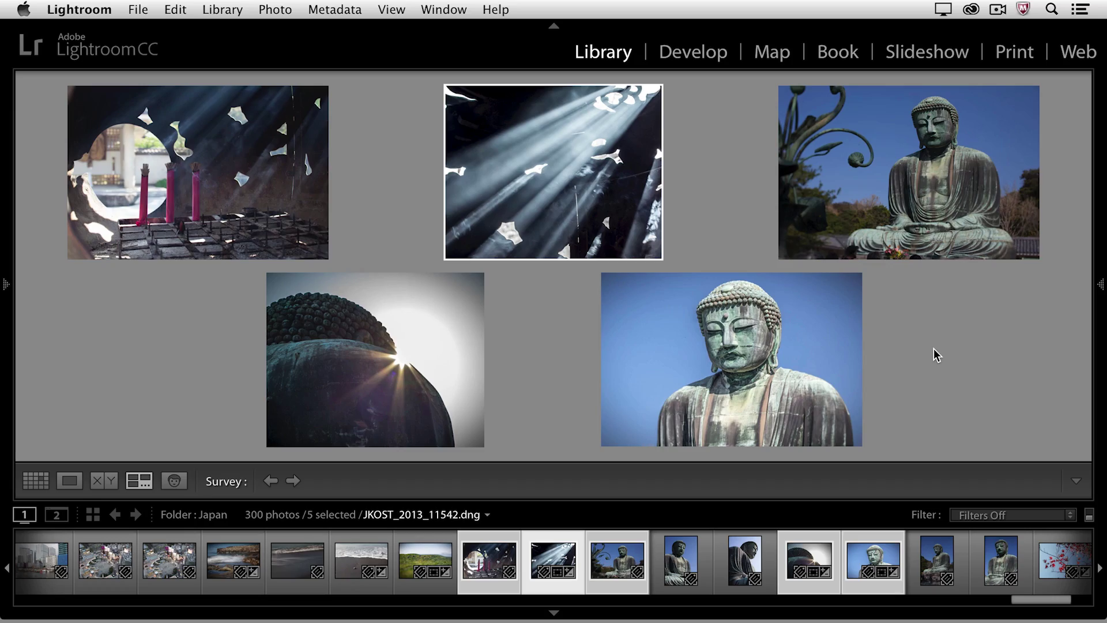
key(g)
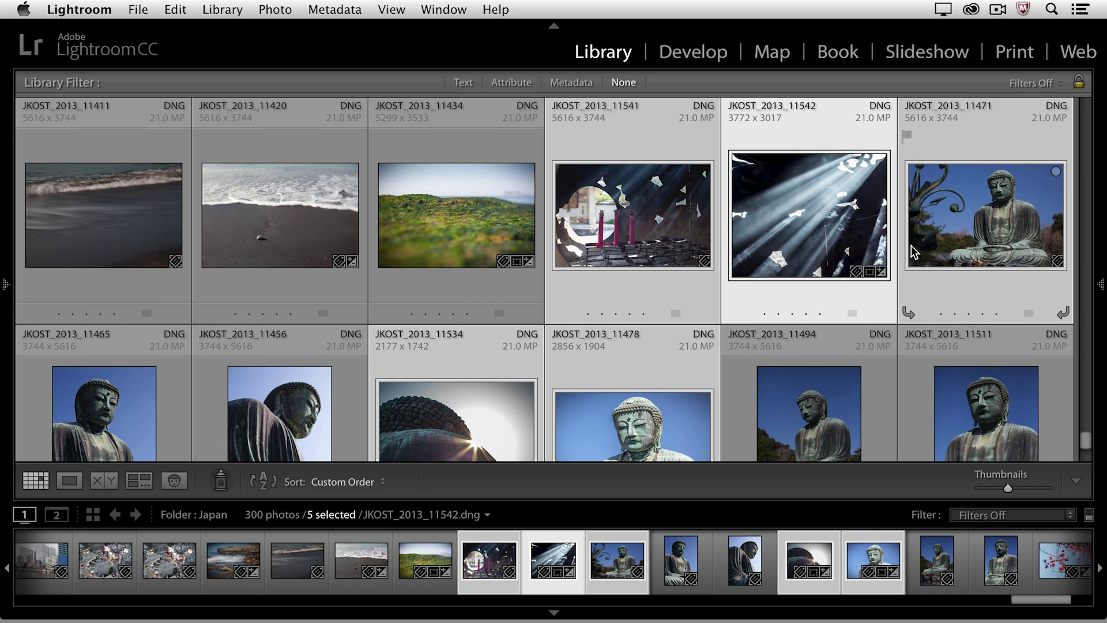
Rate the five chosen photos one star, then select only light-rays photo 11542.
scroll(909, 251, down, 2)
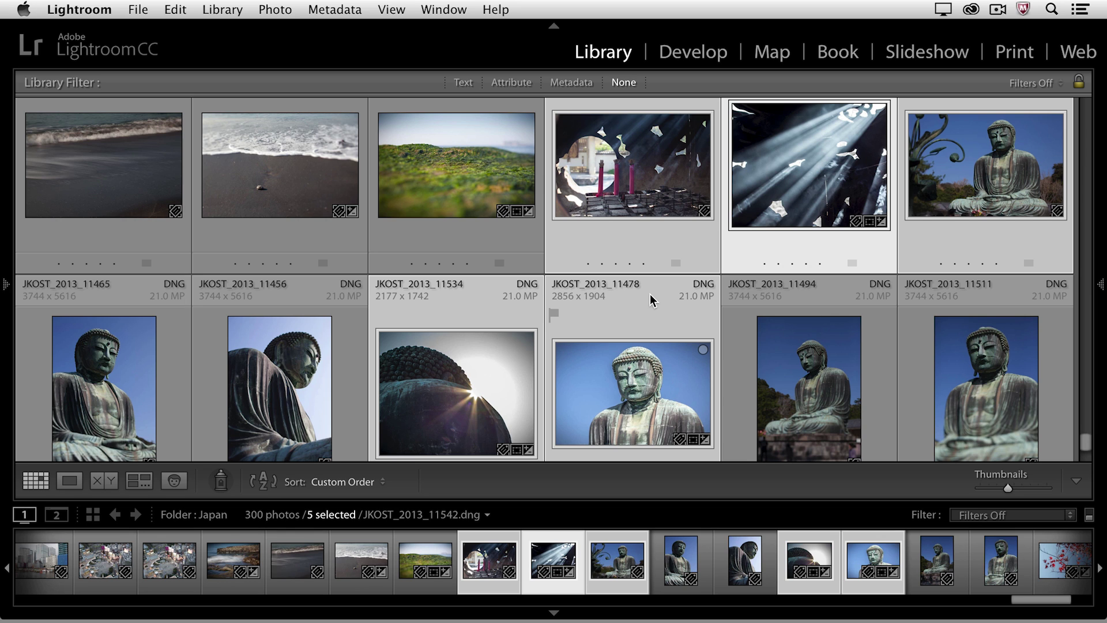
key(1)
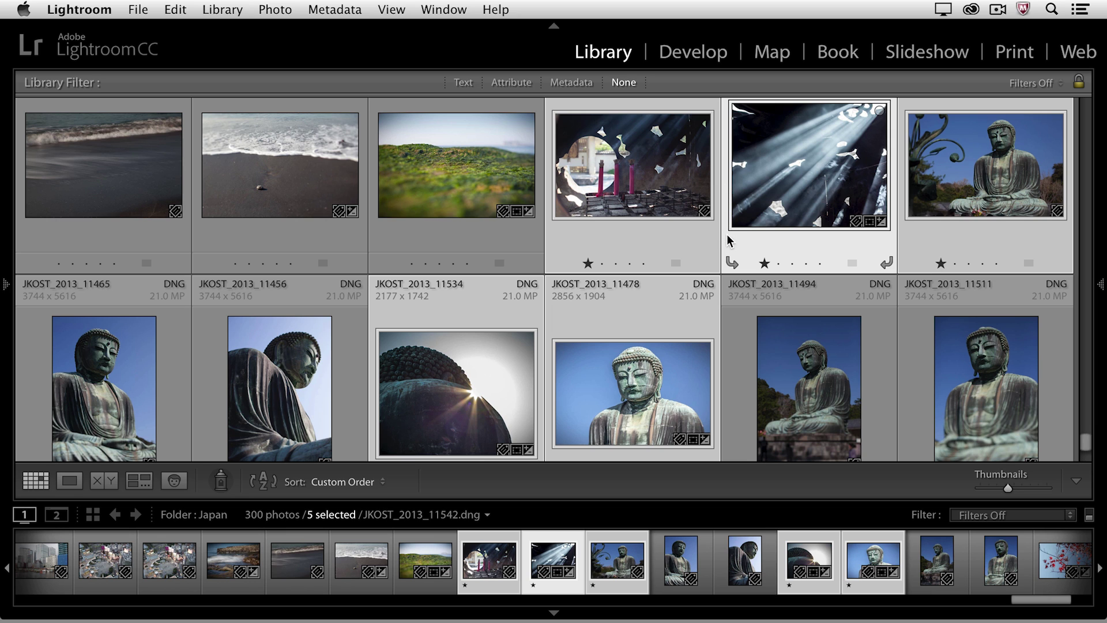
click(724, 213)
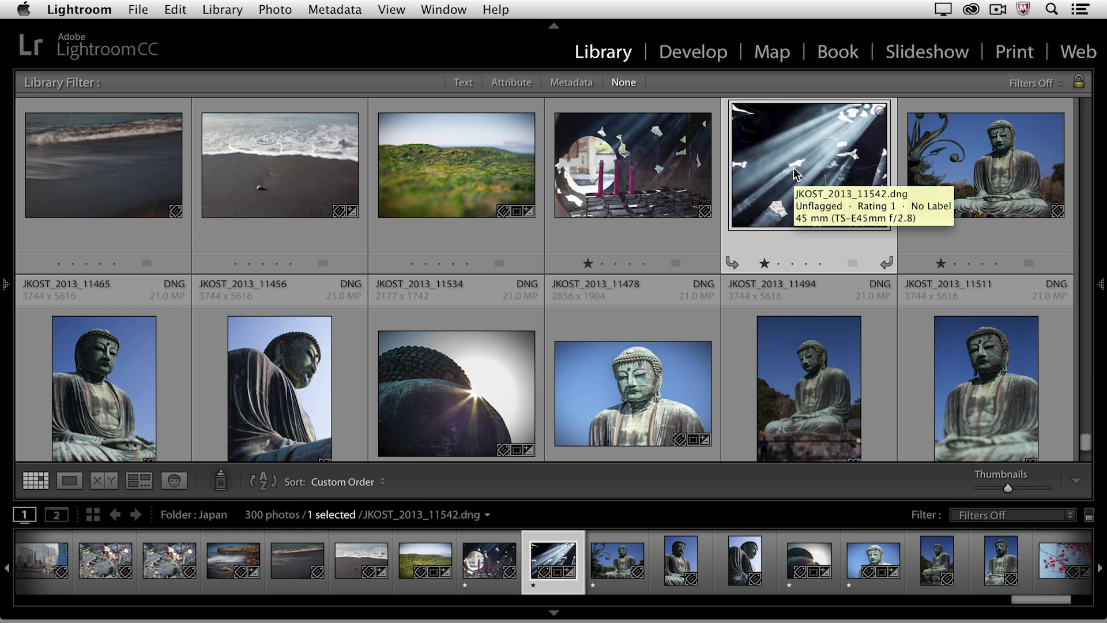
Raise light-rays photo 11542 to a two-star rating.
click(779, 265)
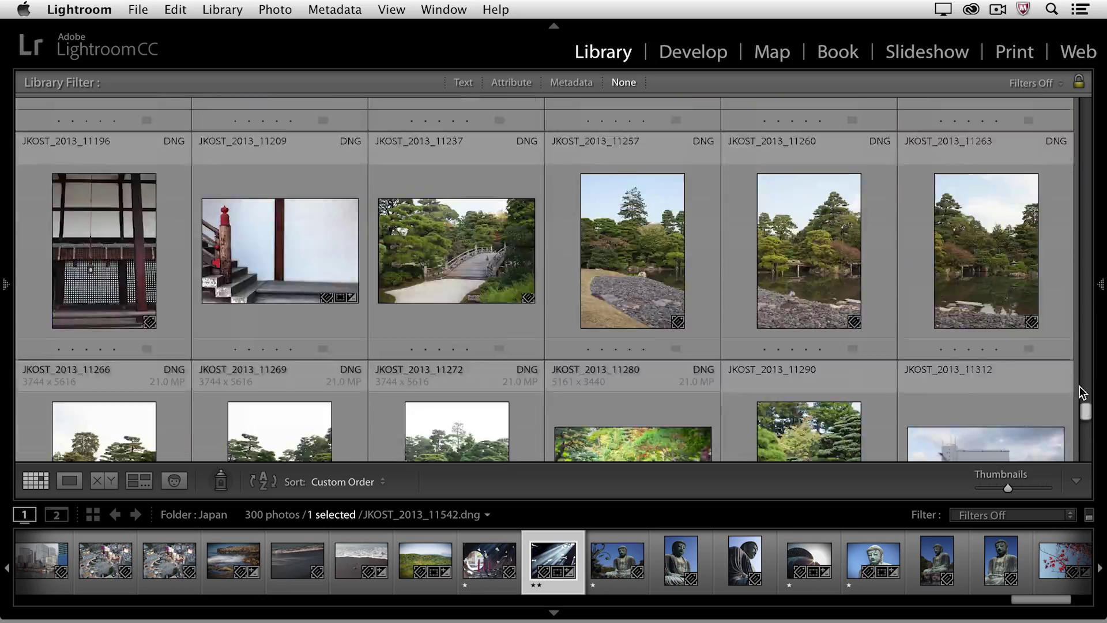
scroll(1067, 309, up, 15)
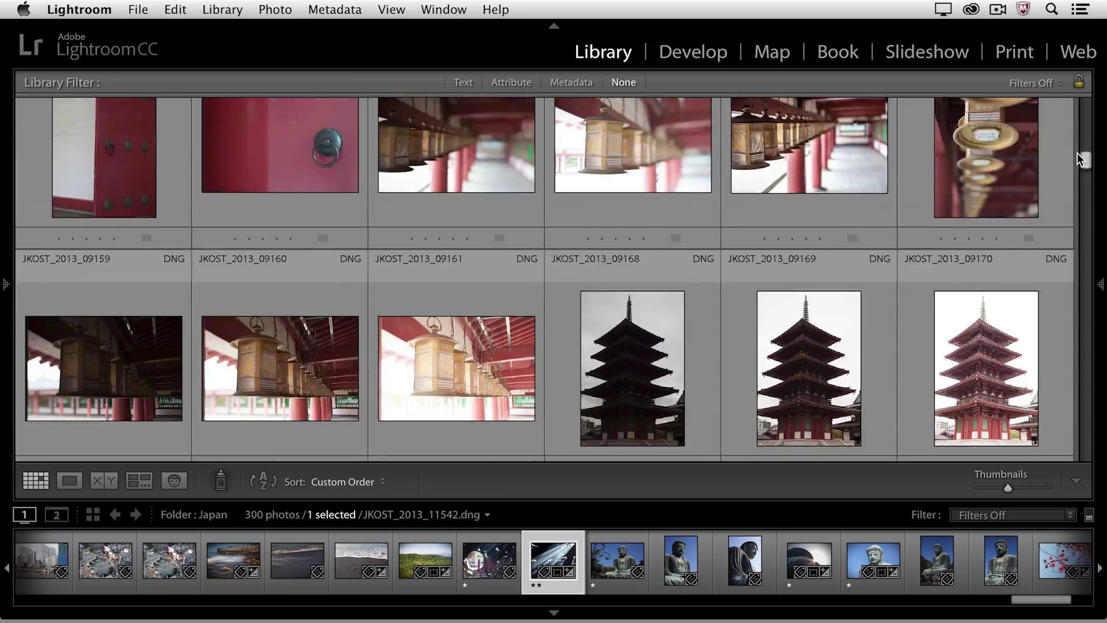
scroll(1077, 153, up, 5)
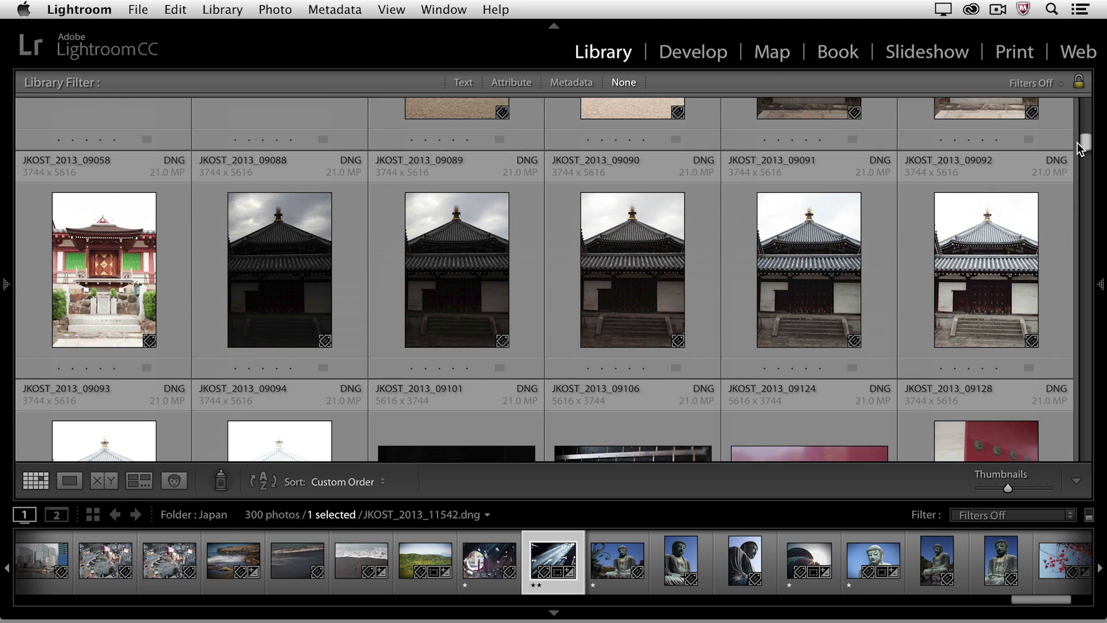
scroll(1077, 149, down, 1)
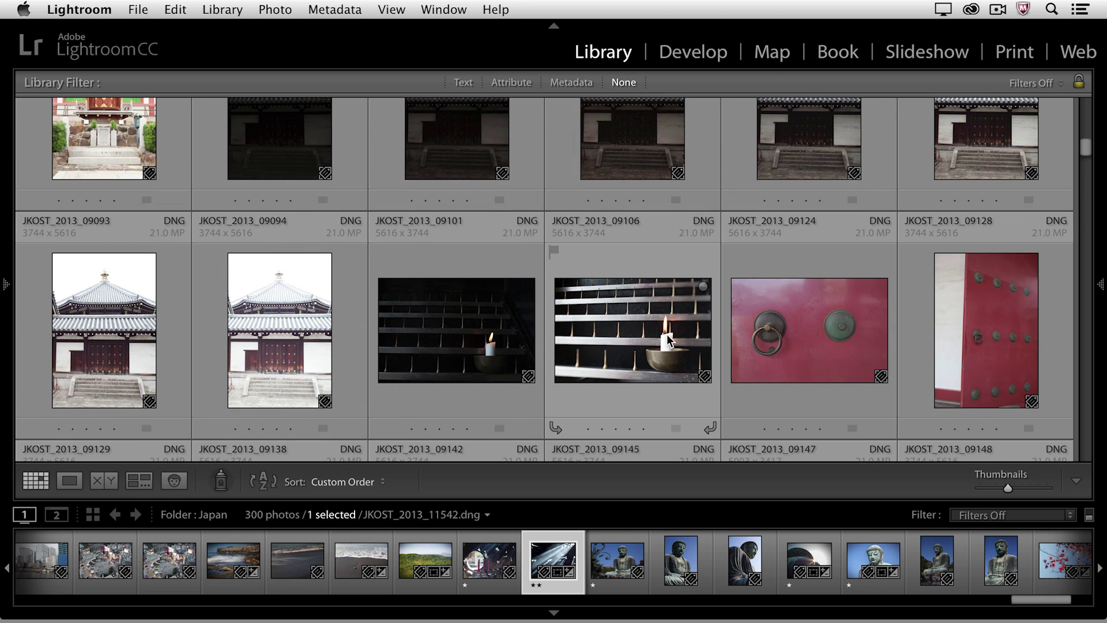
Give candle photo 09106 and red door photo 09138 one star each.
click(618, 331)
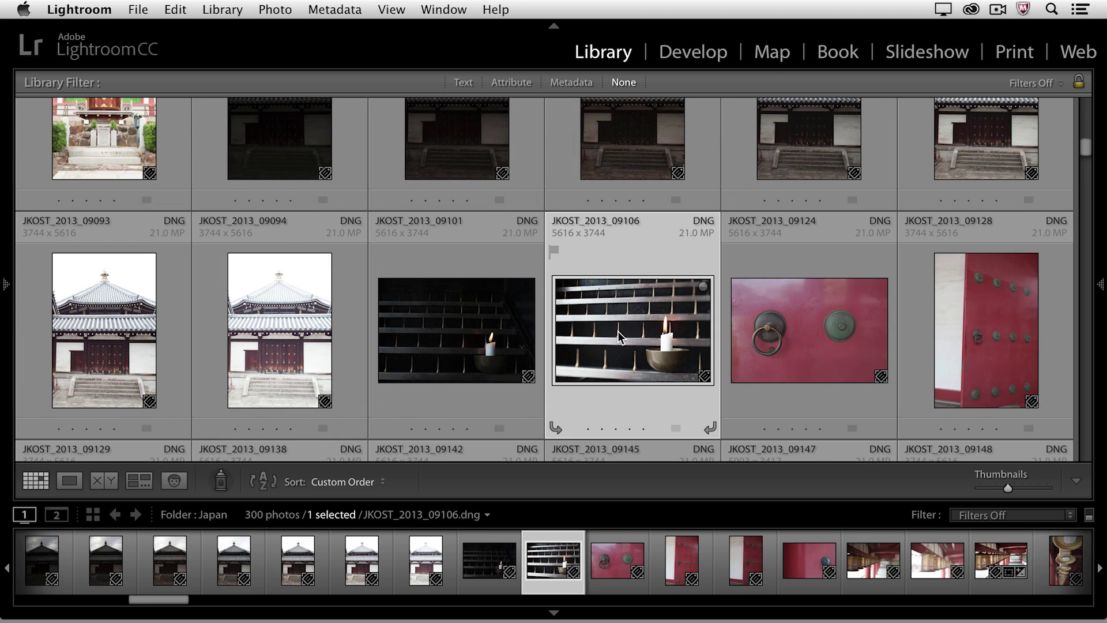
key(1)
scroll(617, 331, down, 3)
scroll(617, 331, down, 3)
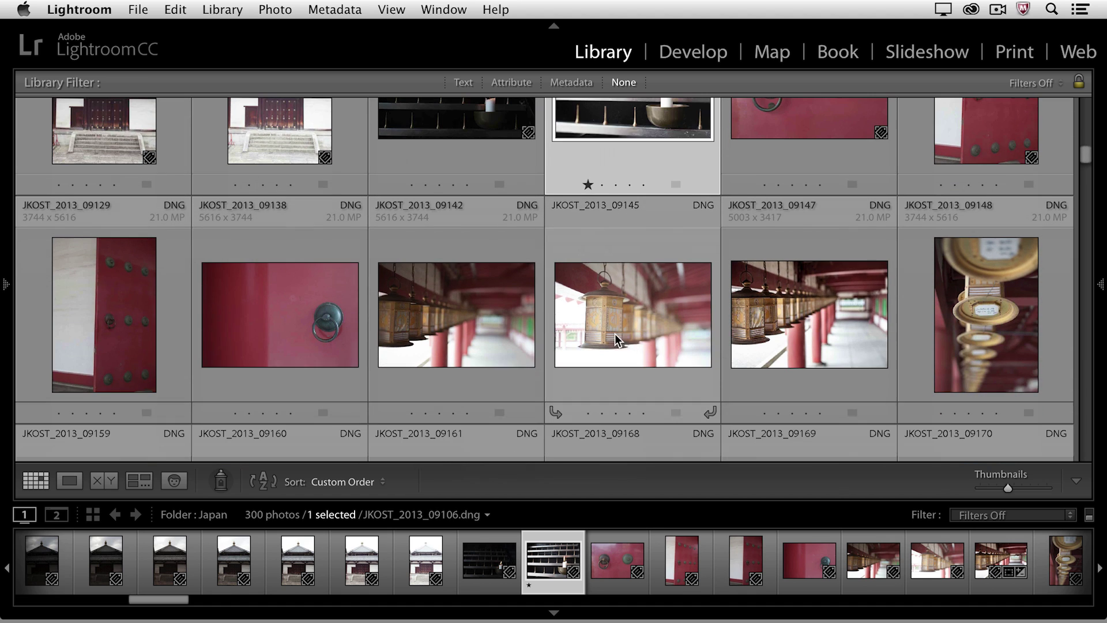
click(249, 314)
key(1)
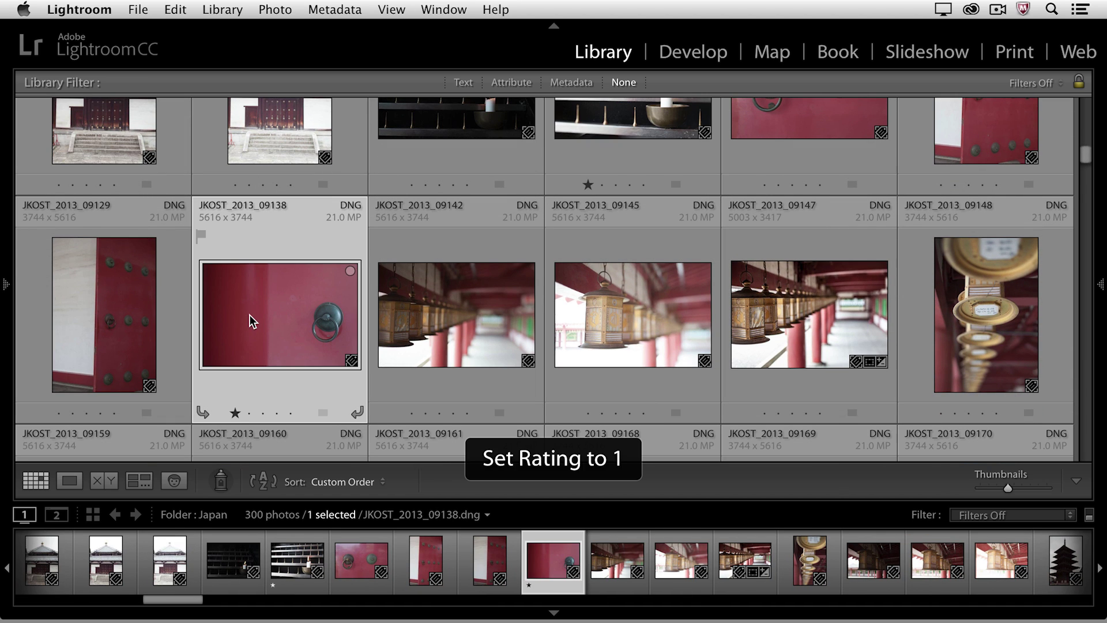
Set the Painter to stamp a one-star rating.
click(219, 479)
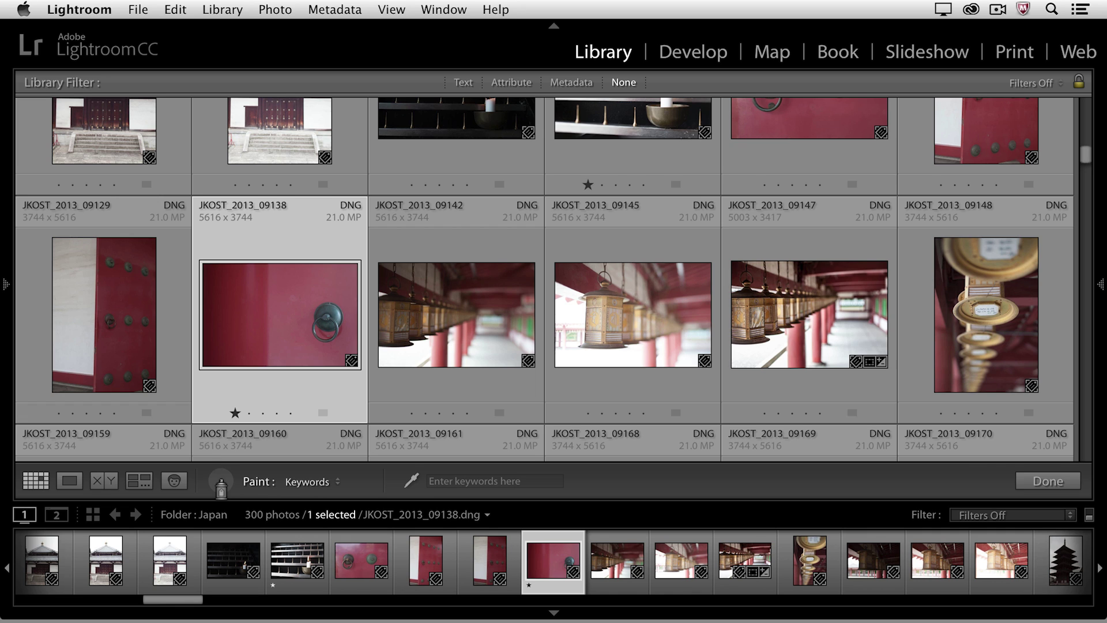
click(317, 481)
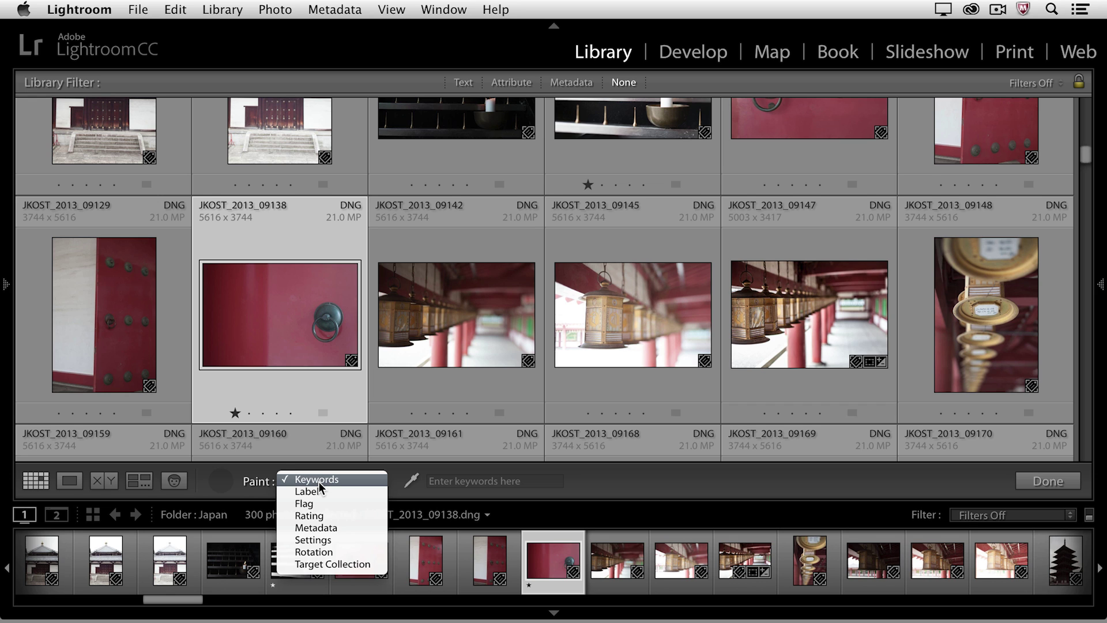
click(320, 515)
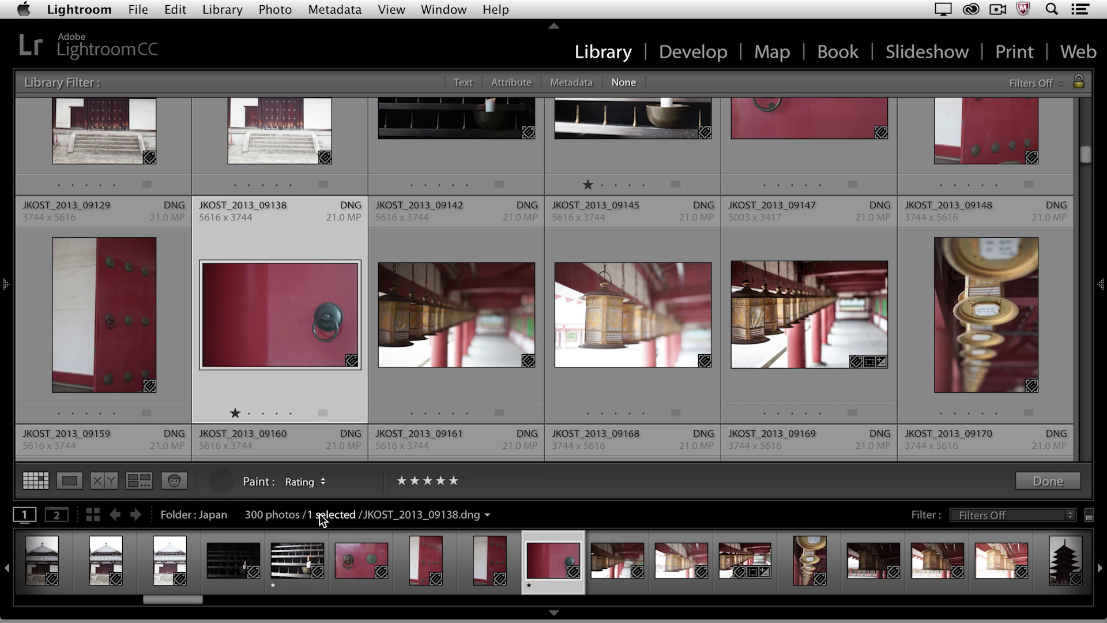
click(402, 481)
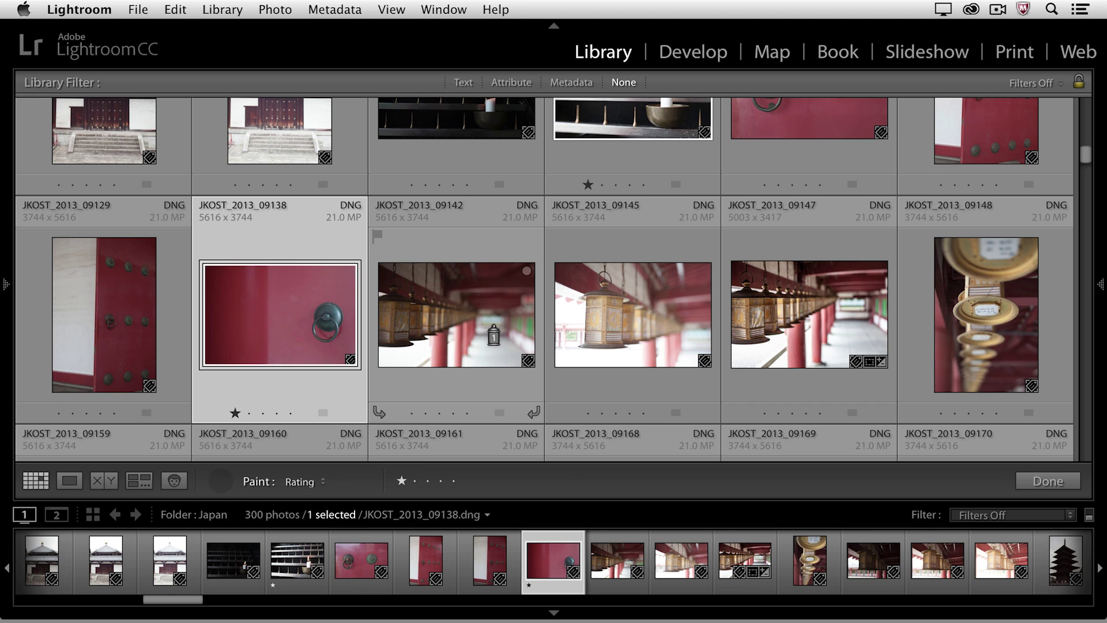
Paint one star onto photo 09147 and two dragon photos.
scroll(493, 320, down, 1)
click(810, 253)
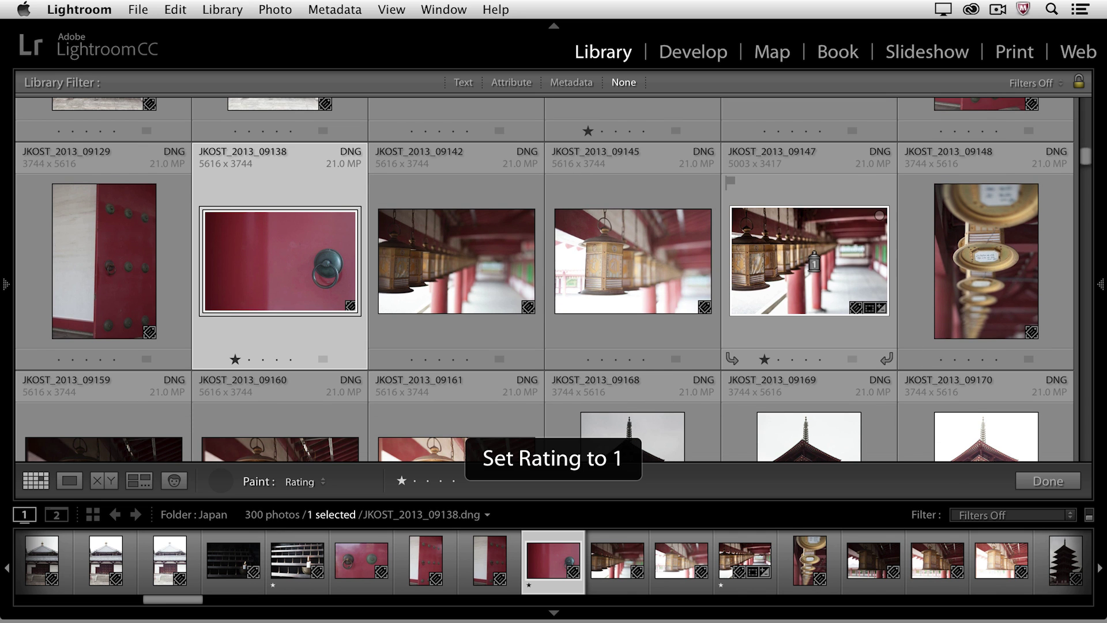
scroll(810, 262, down, 2)
scroll(810, 262, down, 4)
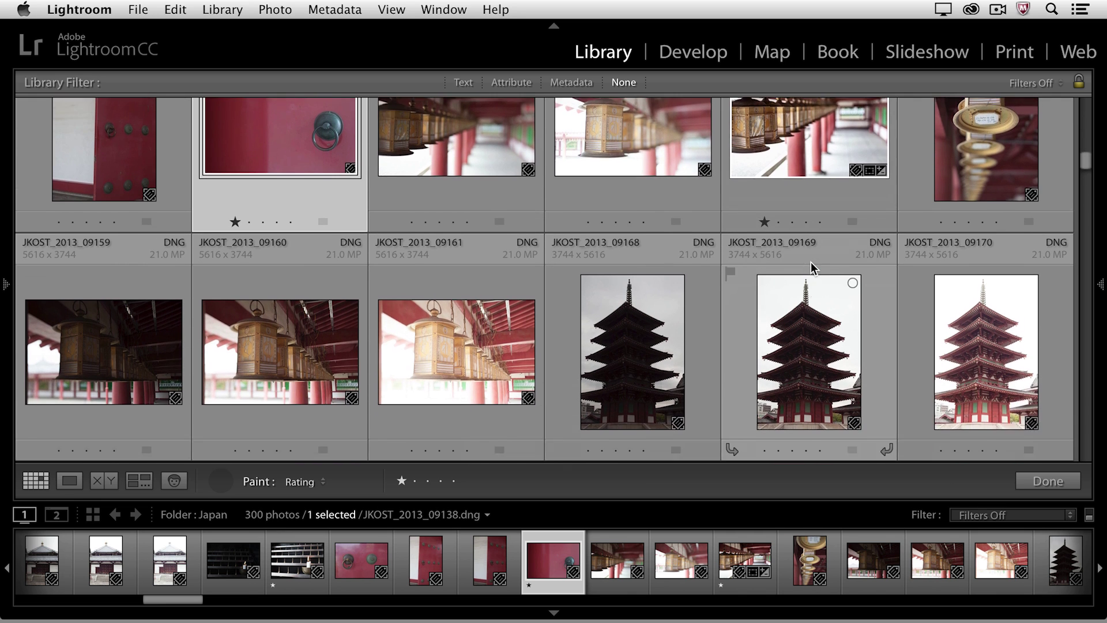
scroll(811, 261, down, 10)
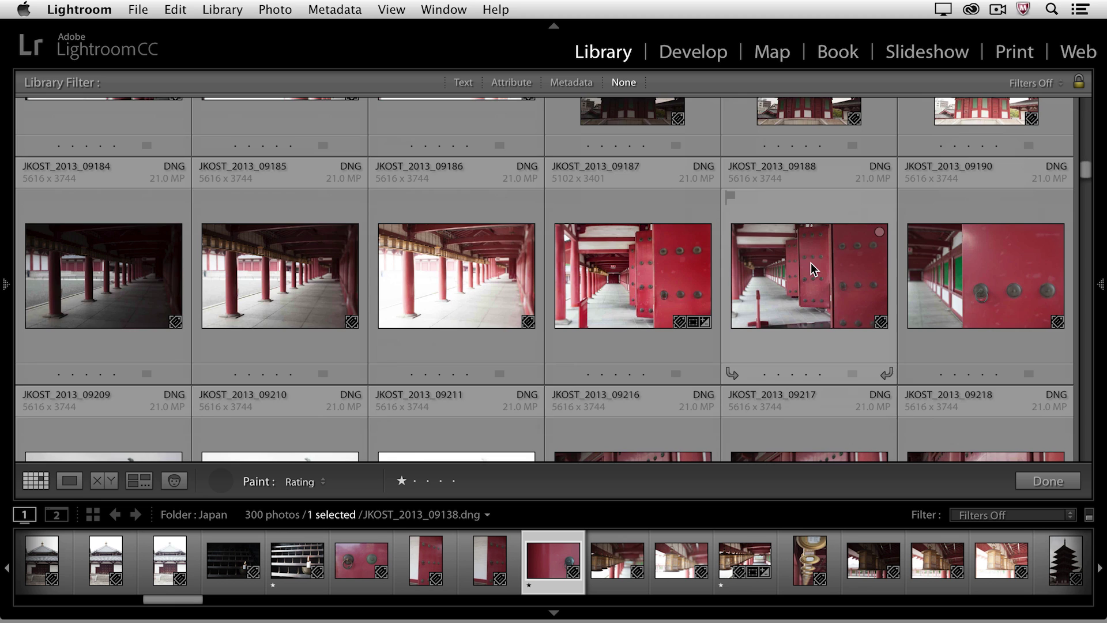
scroll(813, 277, down, 5)
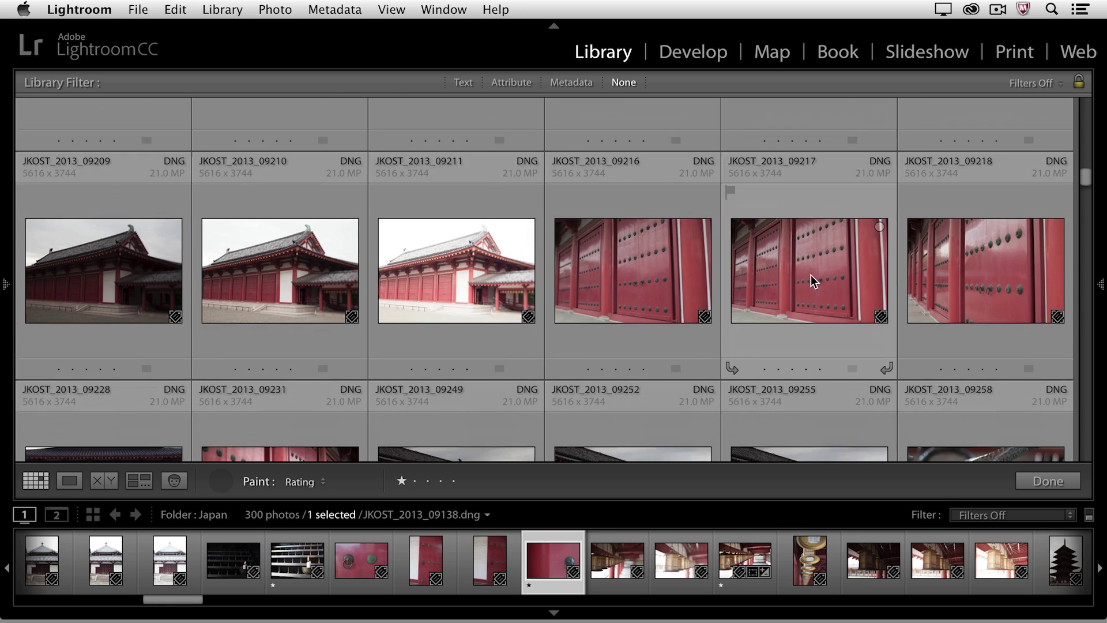
scroll(813, 276, down, 4)
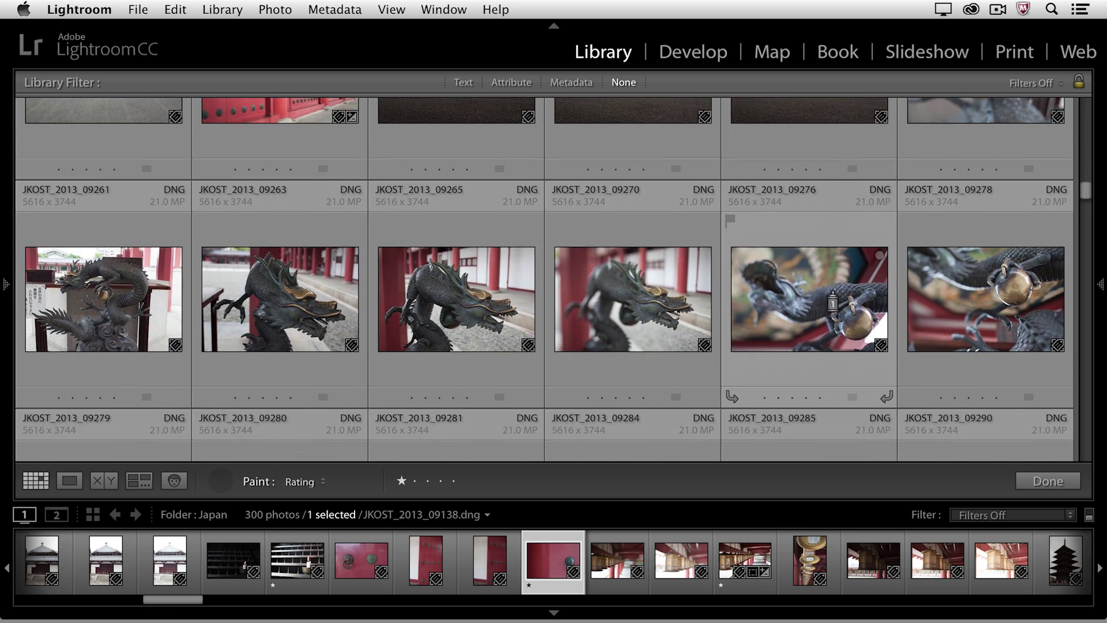
click(832, 301)
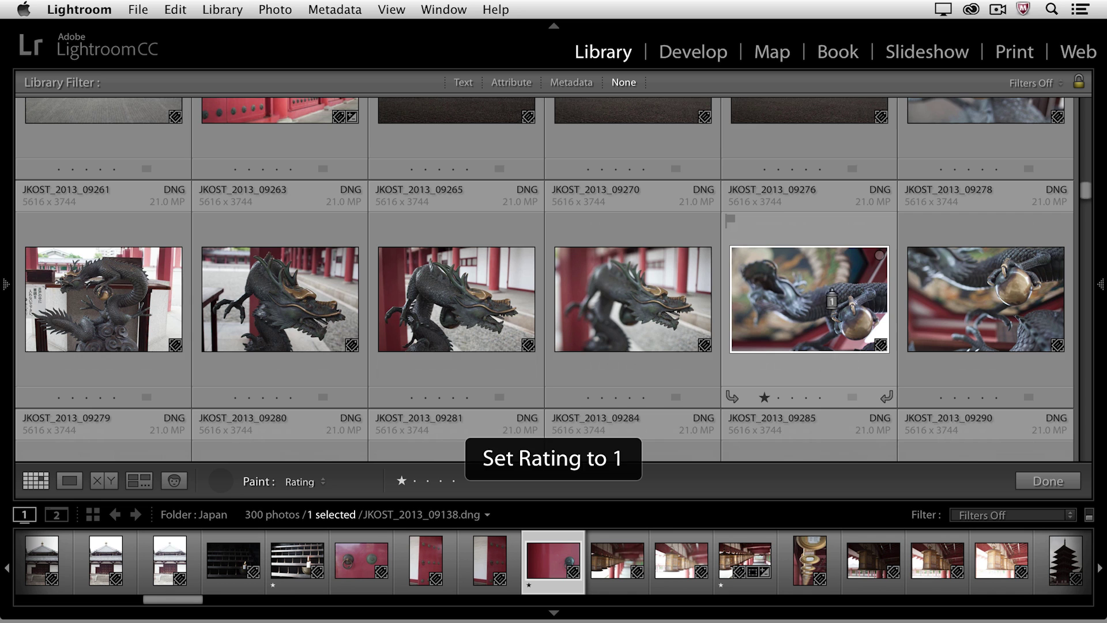
scroll(813, 288, down, 4)
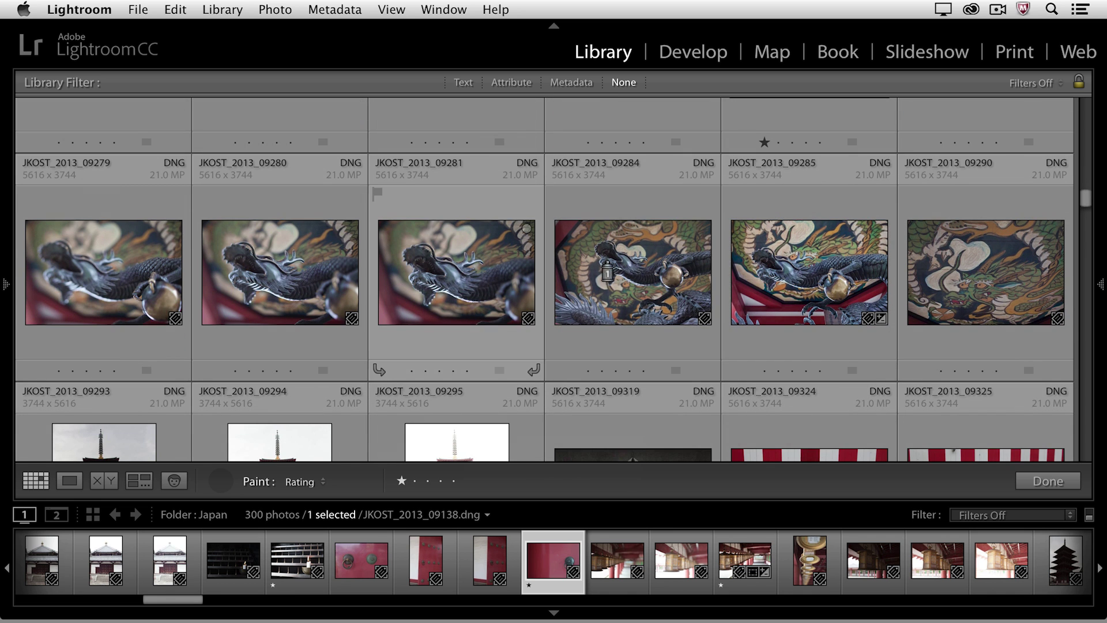
click(607, 271)
scroll(655, 260, down, 4)
scroll(656, 259, down, 4)
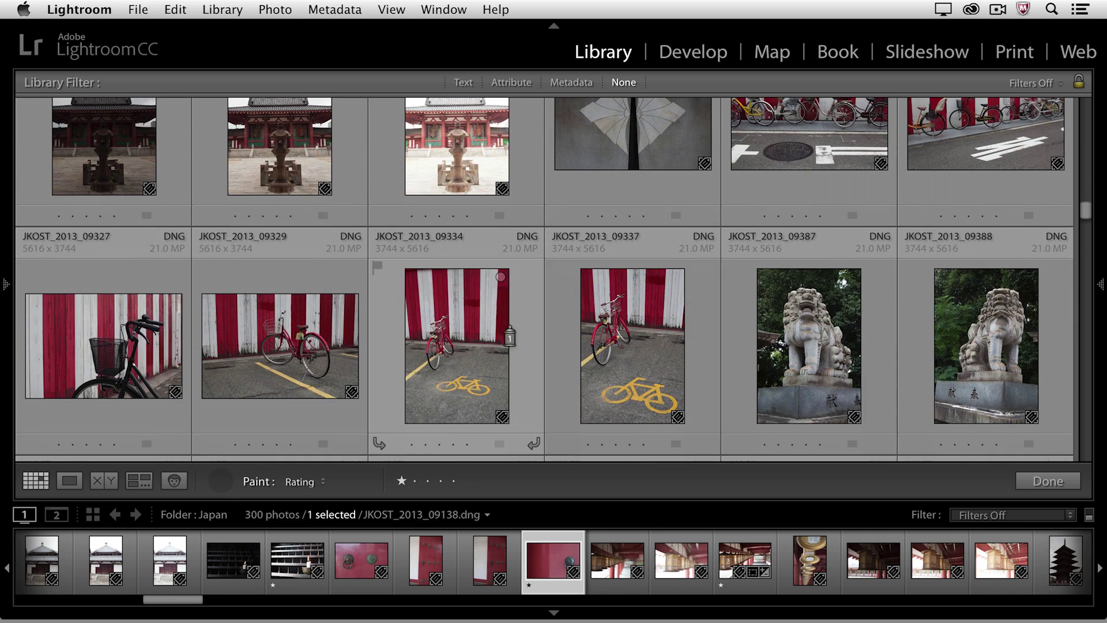
Paint one star onto the bicycle, stone lantern, wooden plaques, rope tassel and red cones photos.
click(490, 337)
scroll(493, 328, down, 4)
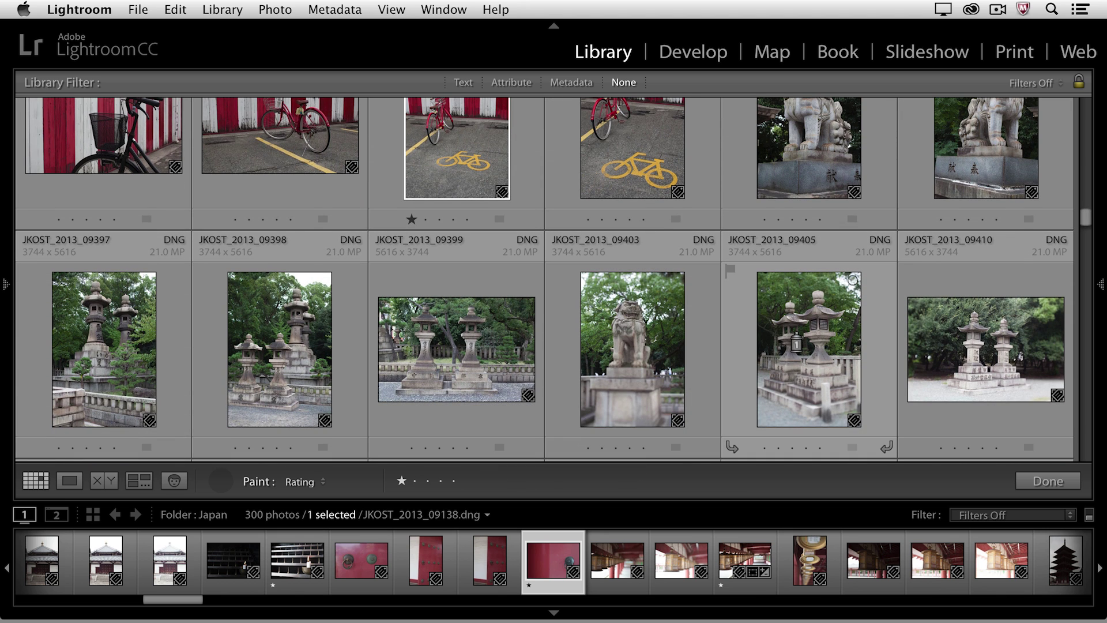
click(790, 331)
scroll(790, 330, down, 4)
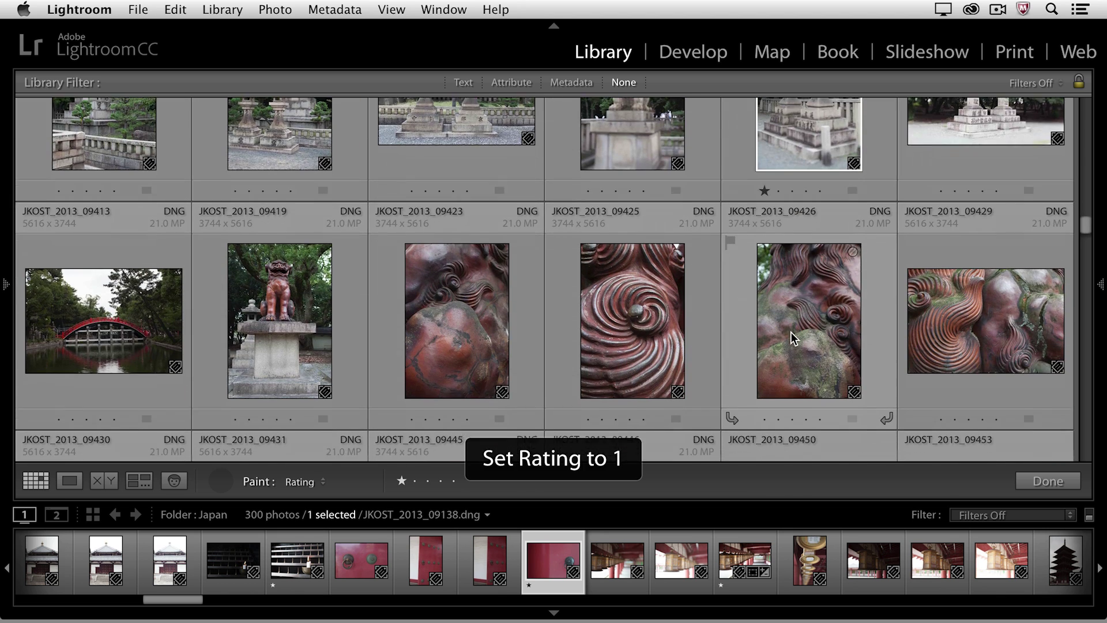
scroll(791, 331, down, 5)
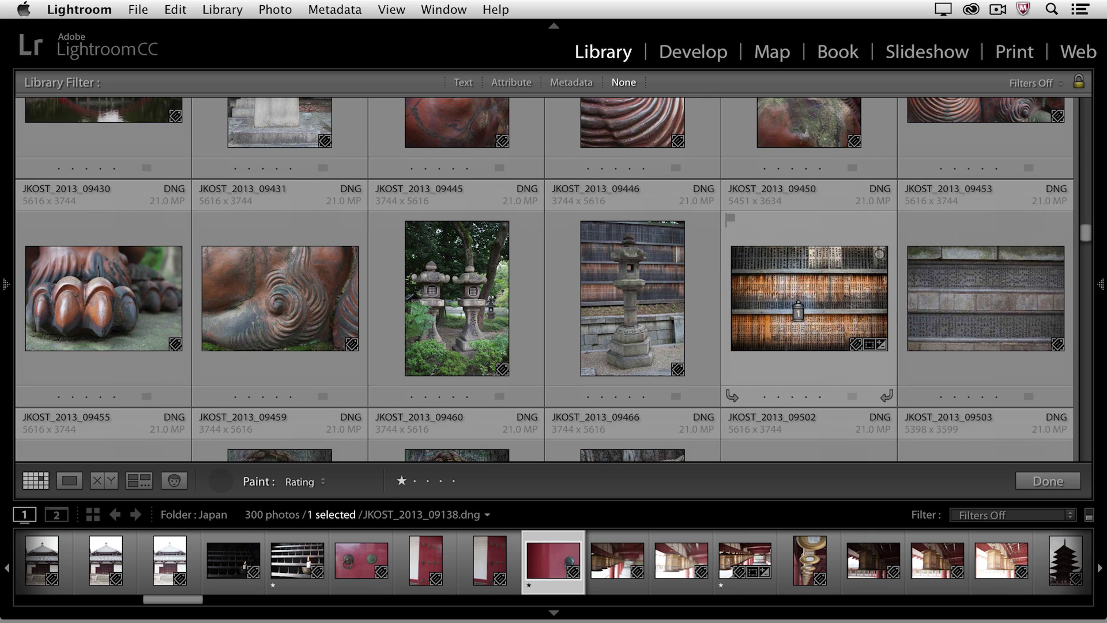
click(799, 305)
scroll(798, 309, down, 4)
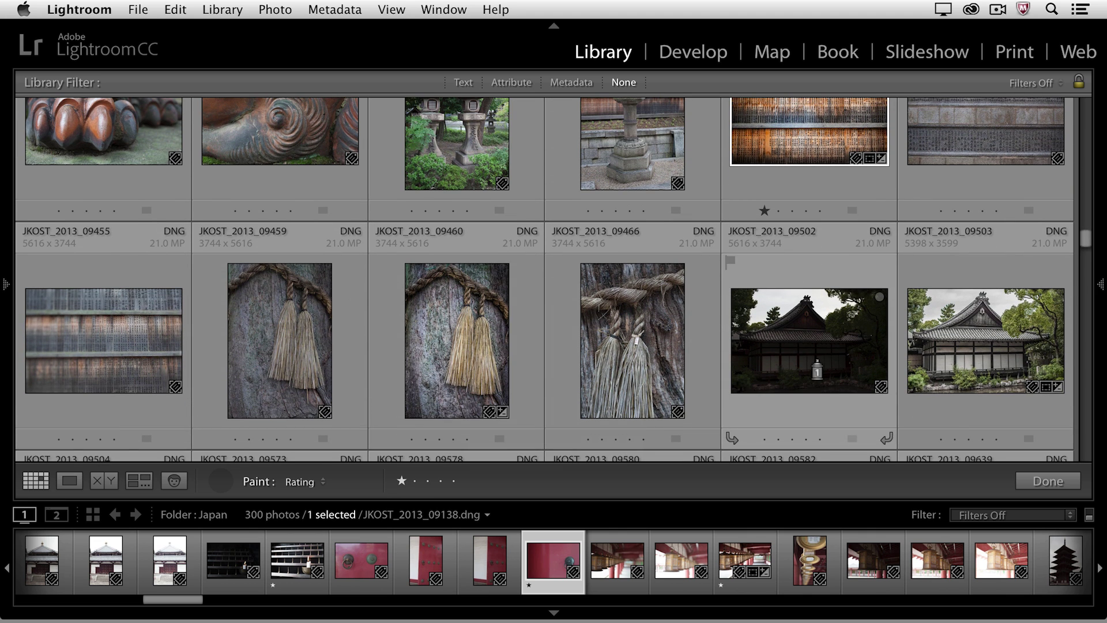
click(470, 346)
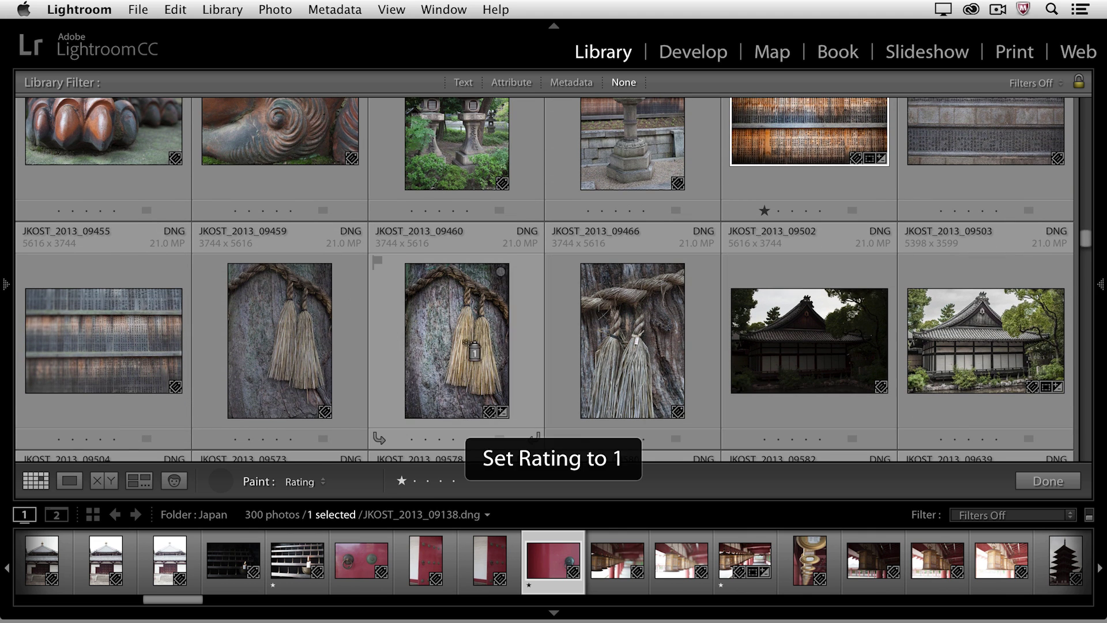
scroll(482, 343, down, 3)
scroll(481, 338, down, 4)
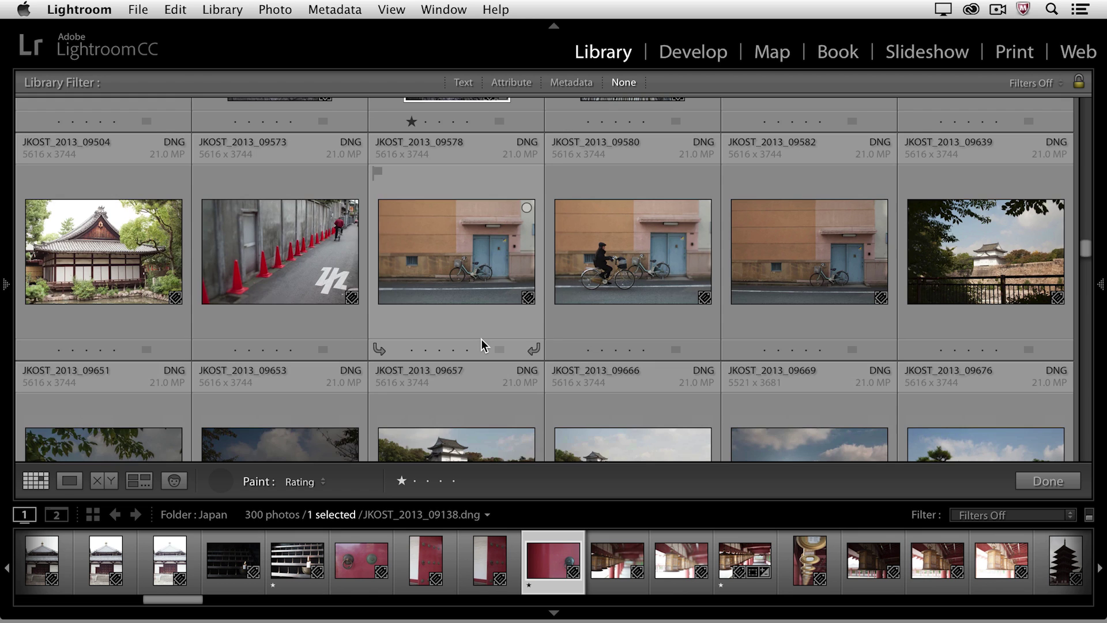
click(266, 269)
scroll(265, 265, down, 5)
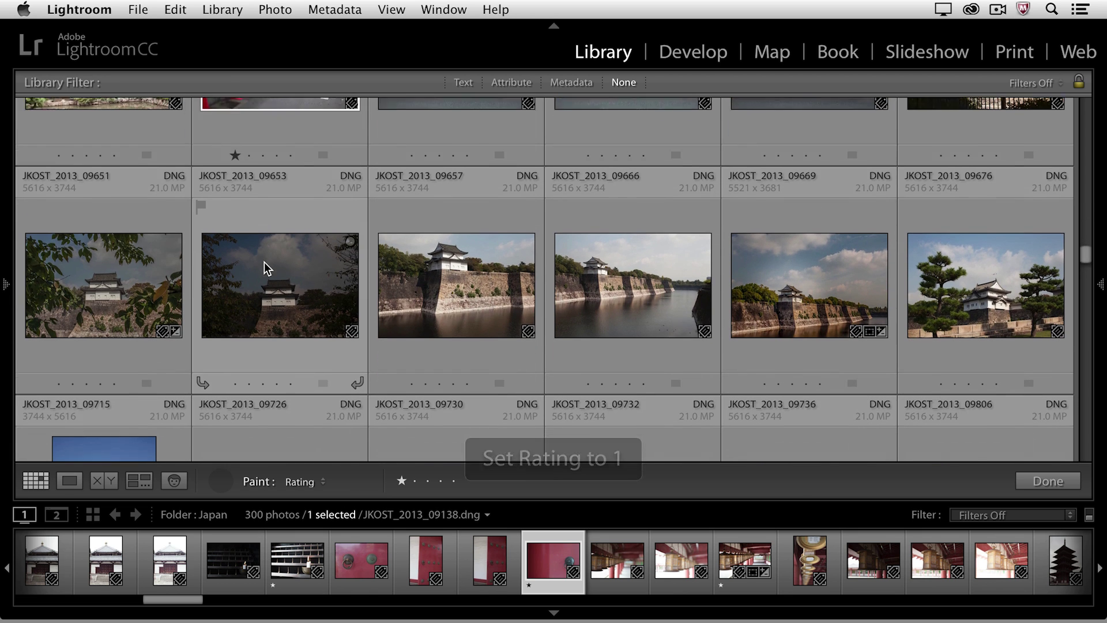
scroll(265, 265, down, 4)
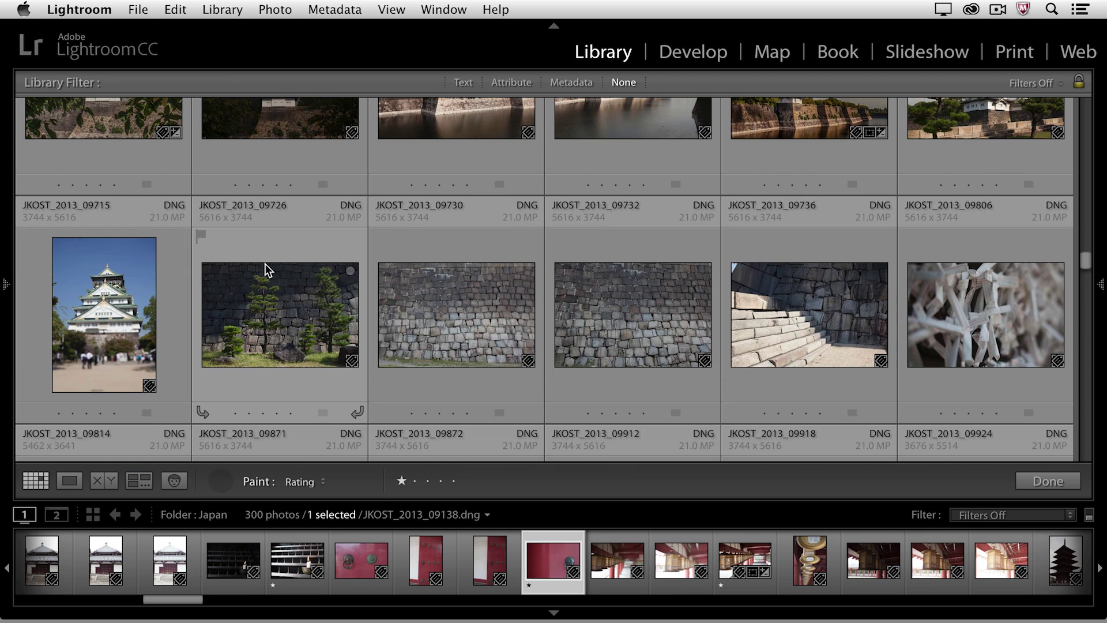
Resize the thumbnails to six columns, then one-star the pines-wall, red demon curtain and autumn shrine photos.
key(equal)
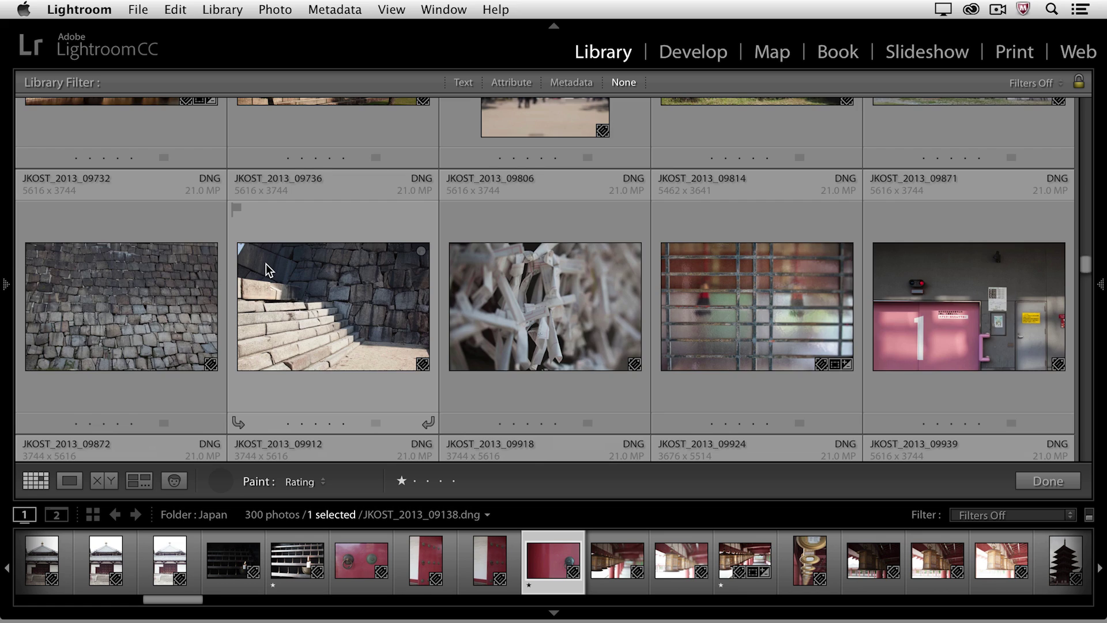
key(equal)
key(minus)
key(minus)
click(280, 312)
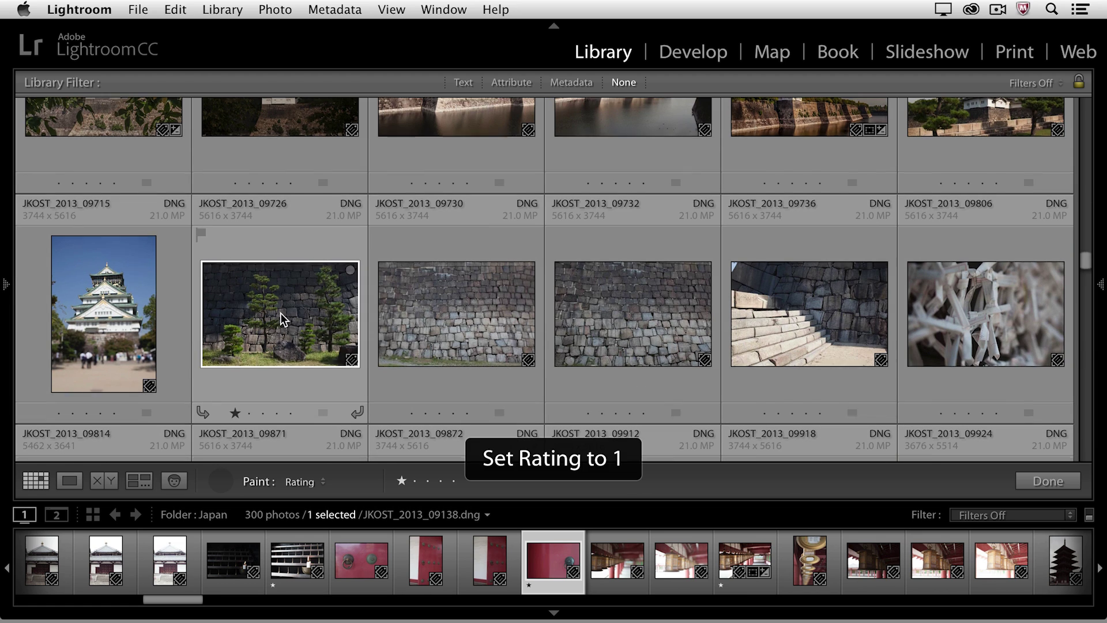
scroll(283, 313, down, 5)
scroll(285, 310, down, 5)
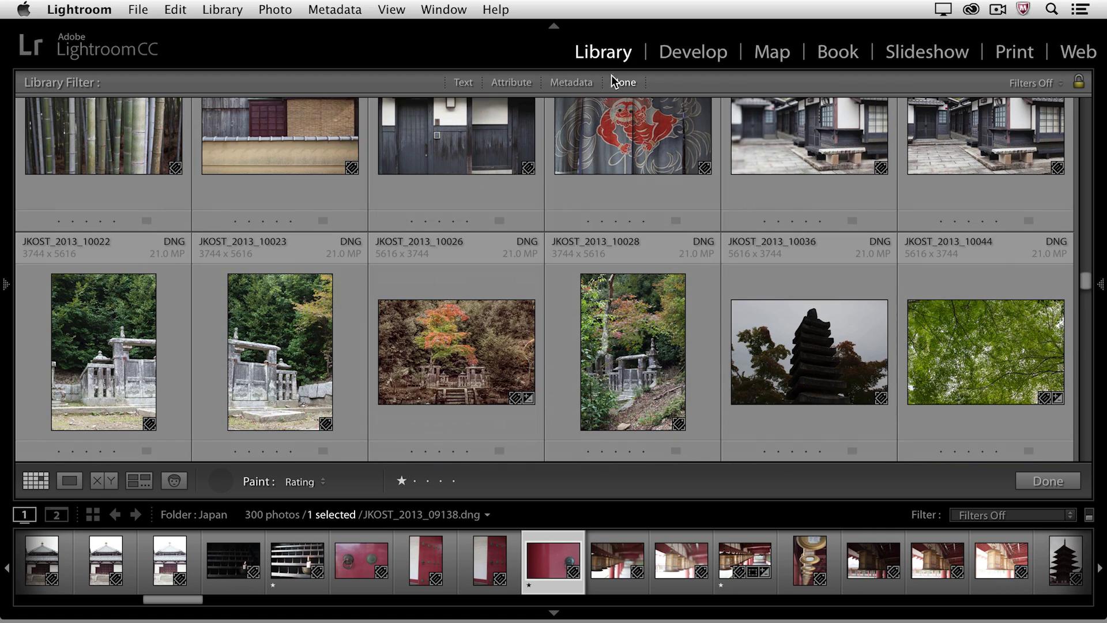
click(634, 151)
scroll(630, 143, down, 3)
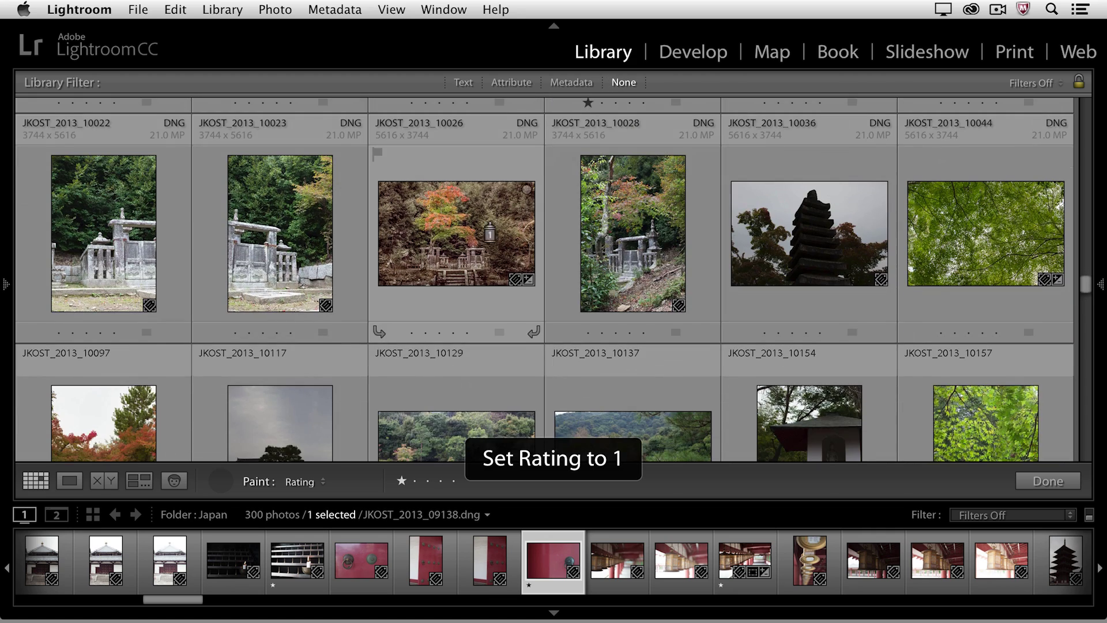
click(470, 235)
One-star the bamboo path and stone statues photos, then put the Painter away.
scroll(470, 235, down, 3)
scroll(468, 231, down, 5)
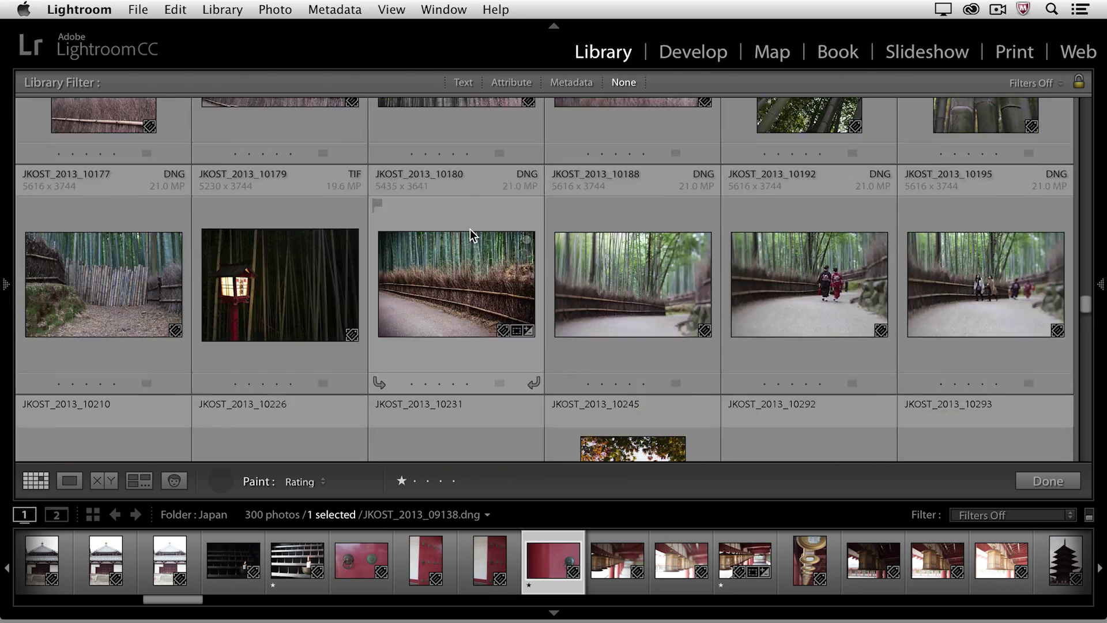
click(477, 267)
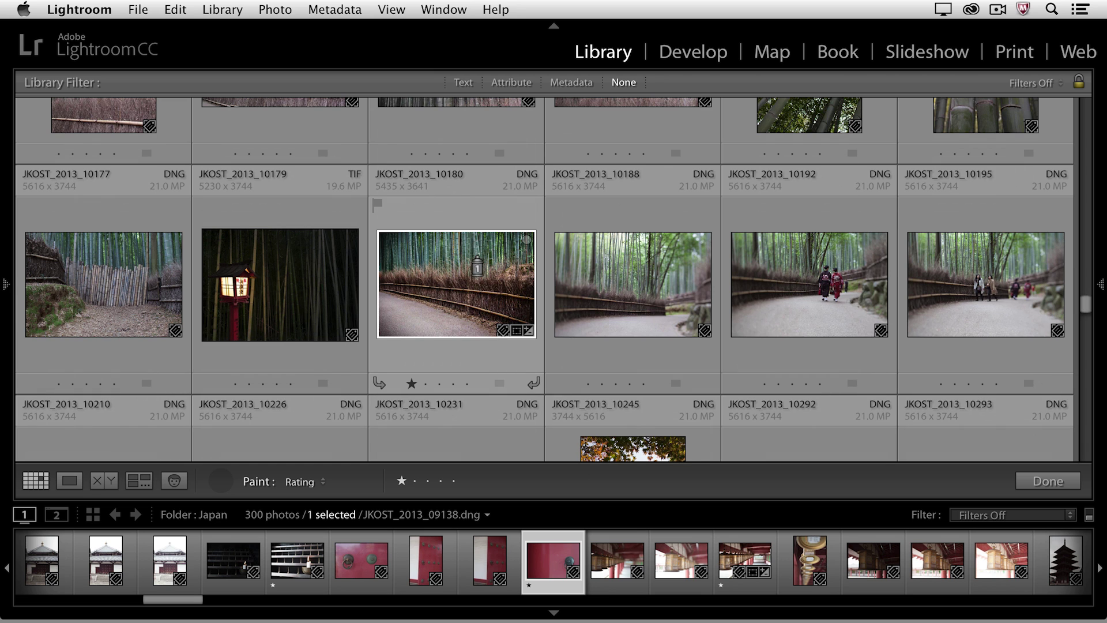
scroll(486, 243, down, 3)
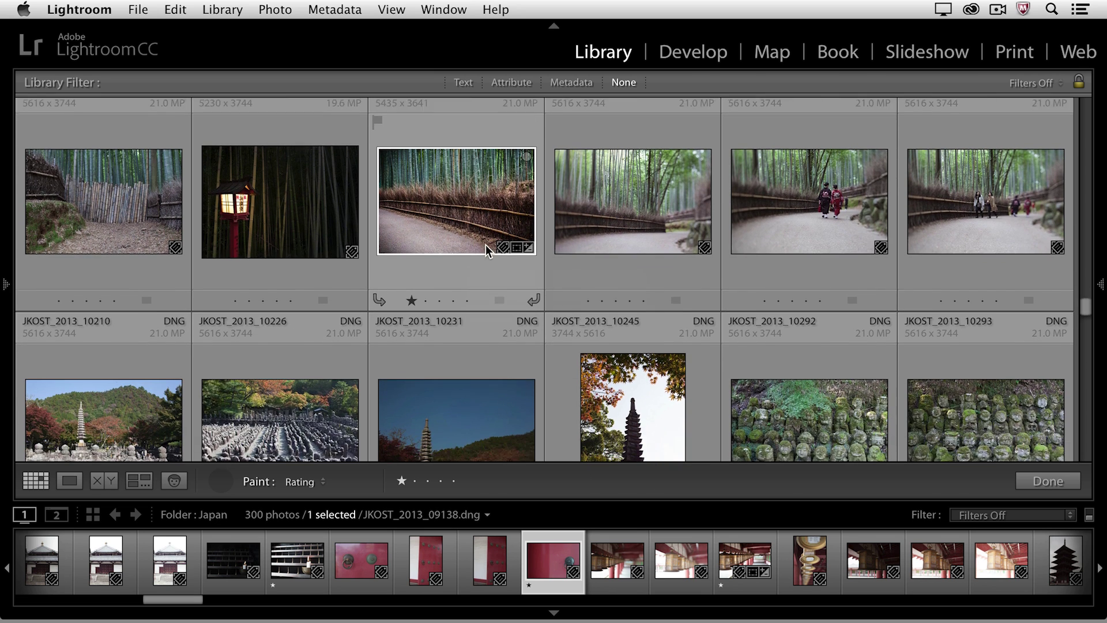
scroll(475, 265, down, 3)
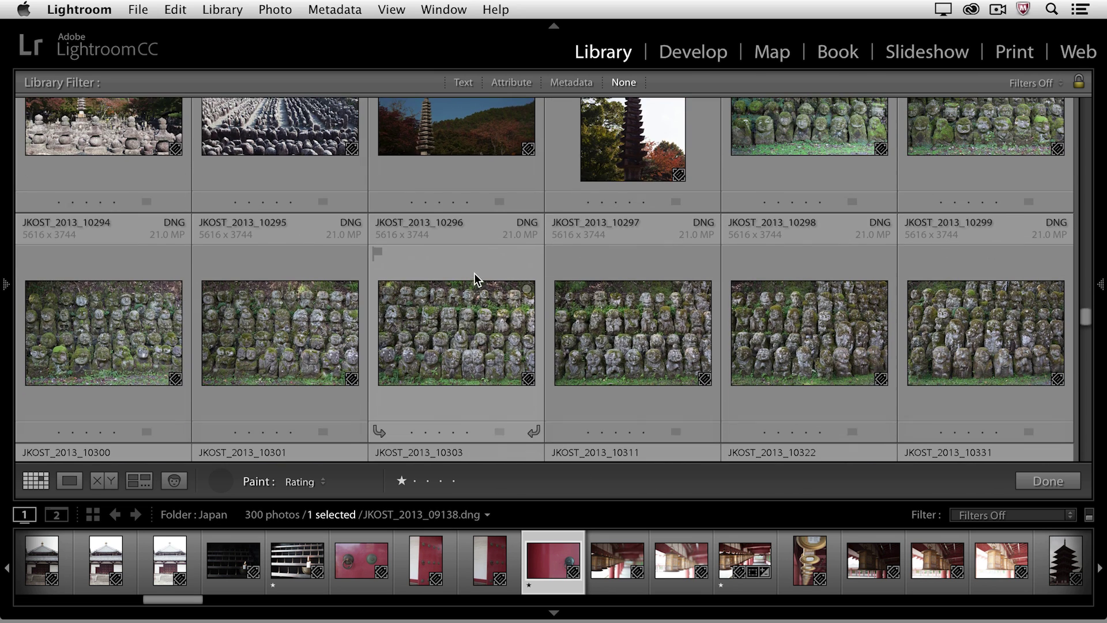
click(469, 335)
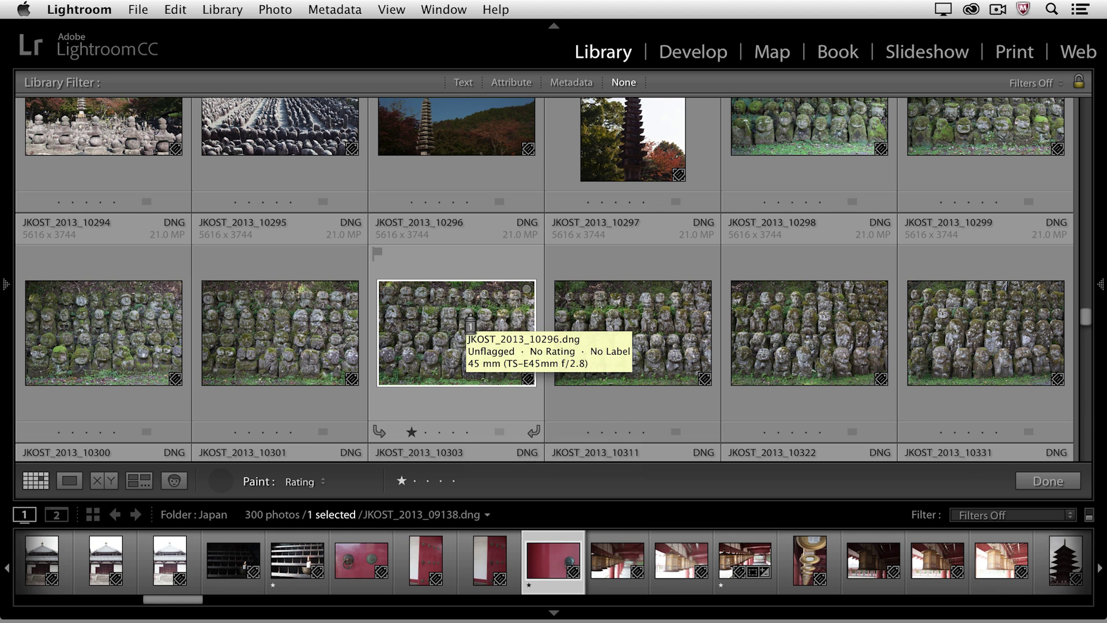
click(221, 481)
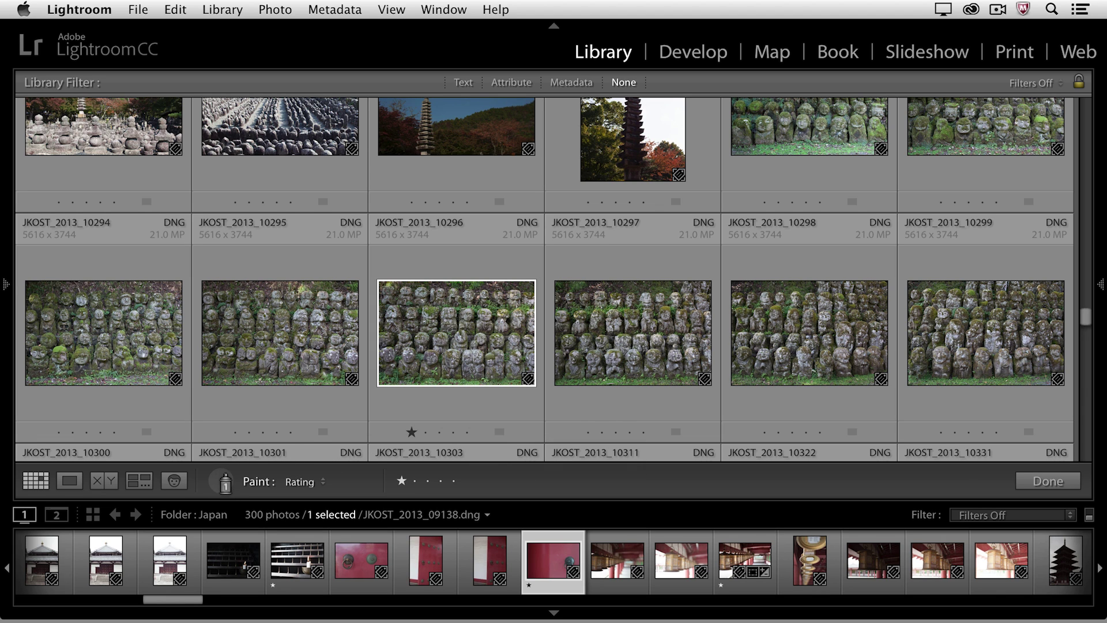
click(219, 479)
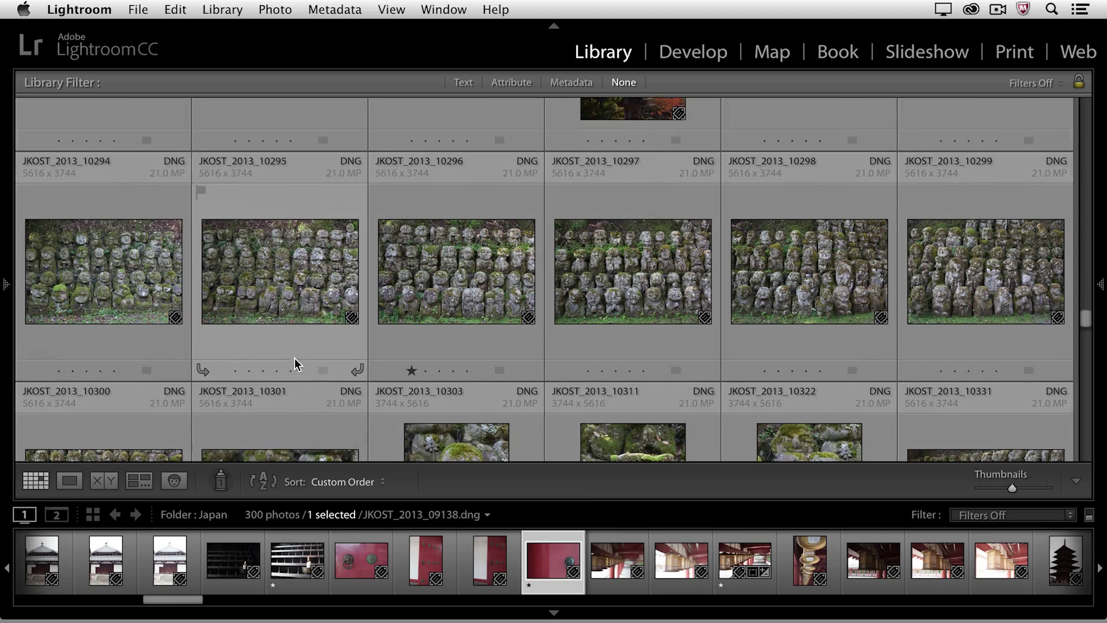
Give mossy stone-statue photo JKOST_2013_10303 a blue colour label, cycling from red.
scroll(437, 345, down, 3)
click(437, 345)
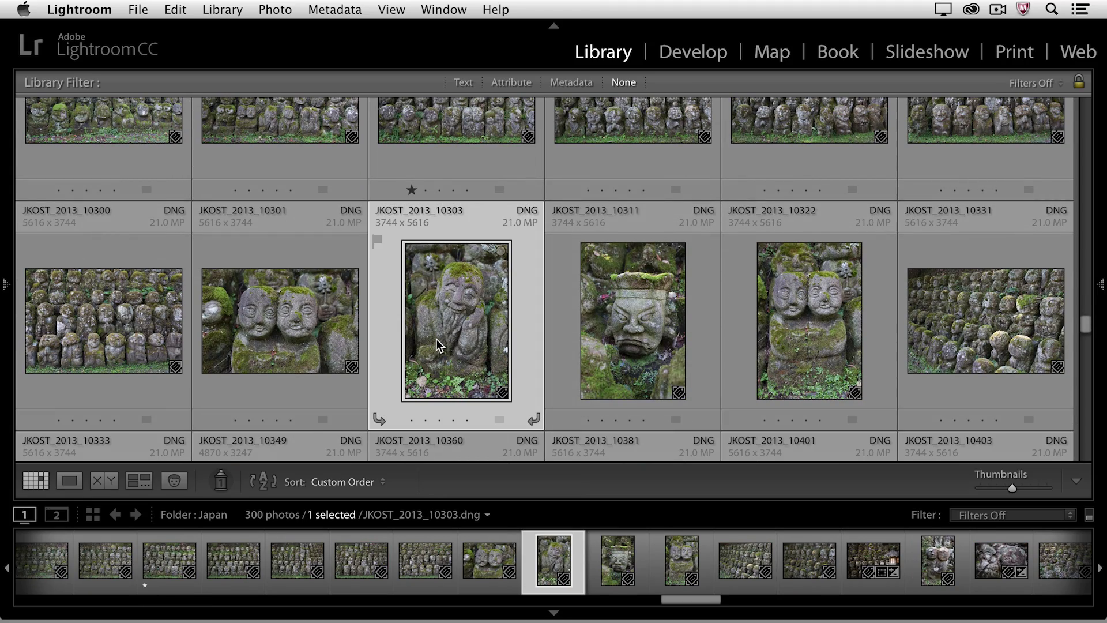
mouse_move(436, 345)
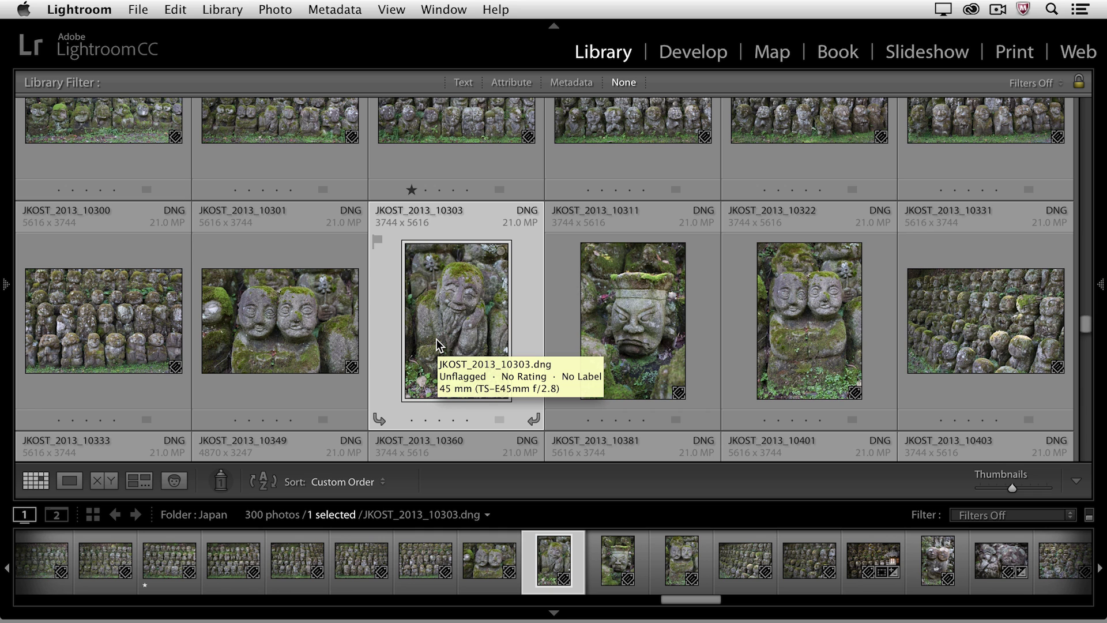
key(6)
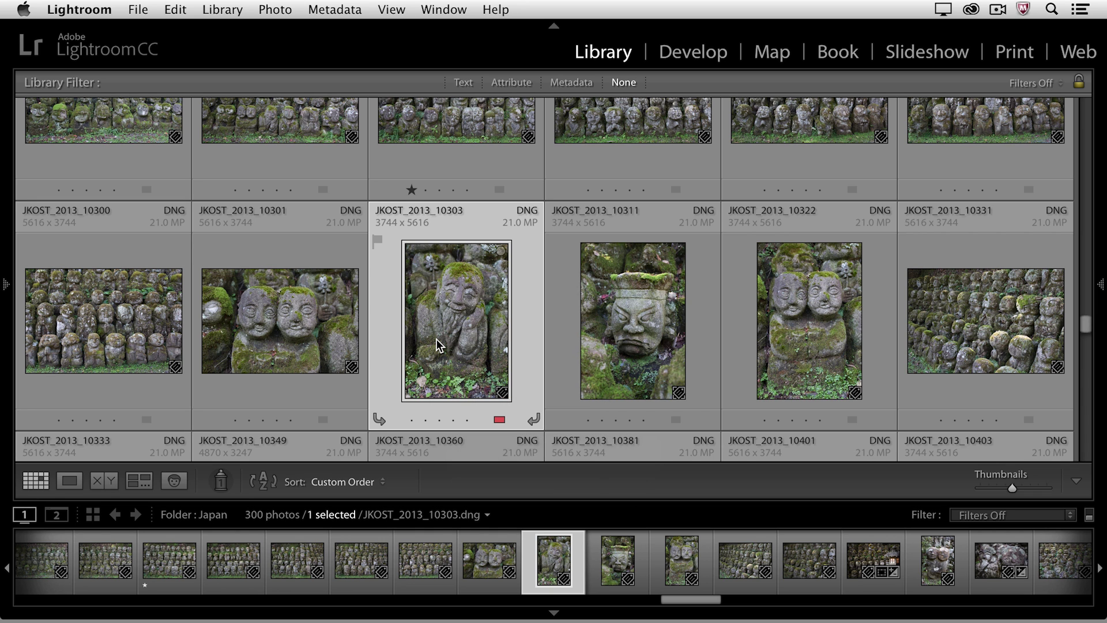
key(7)
key(8)
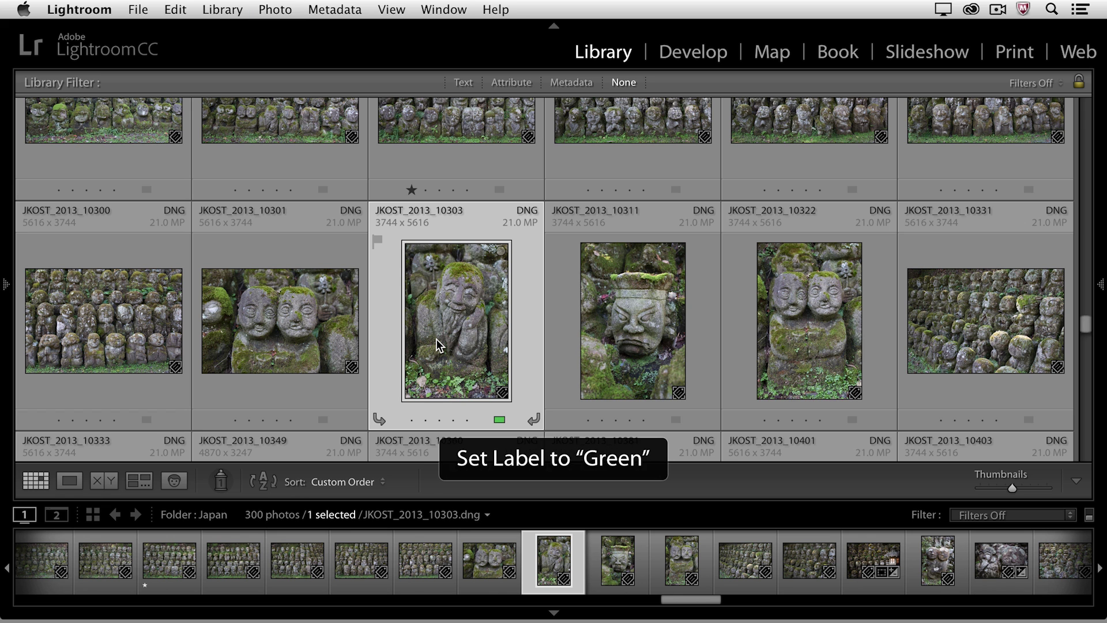
key(9)
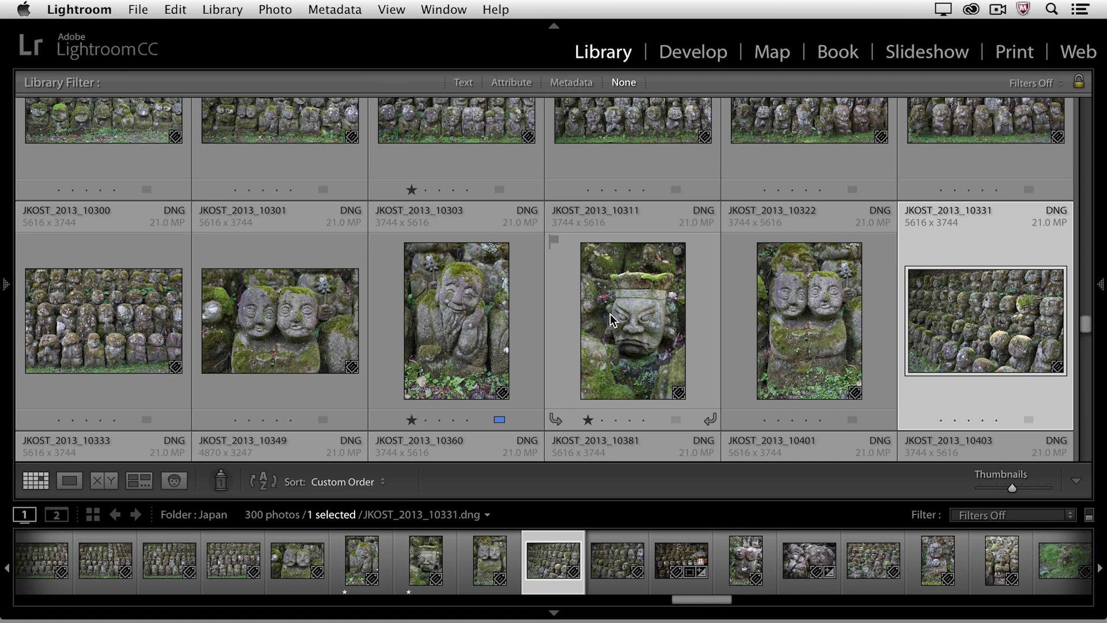
Show the side panels again and make the grid thumbnails smaller.
key(Tab)
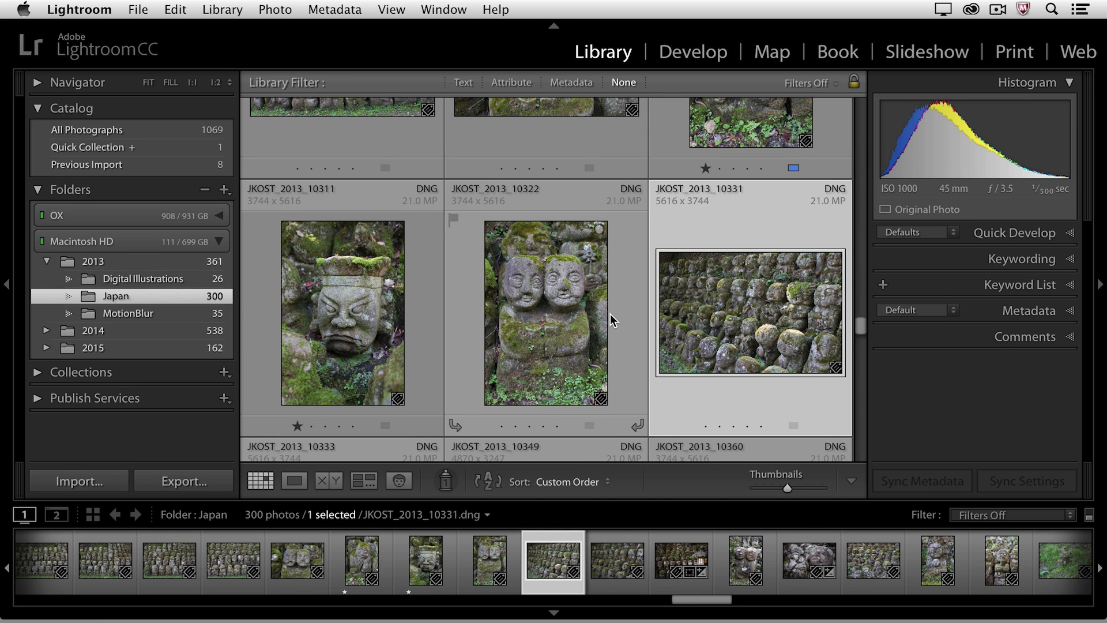
key(minus)
key(minus)
key(minus)
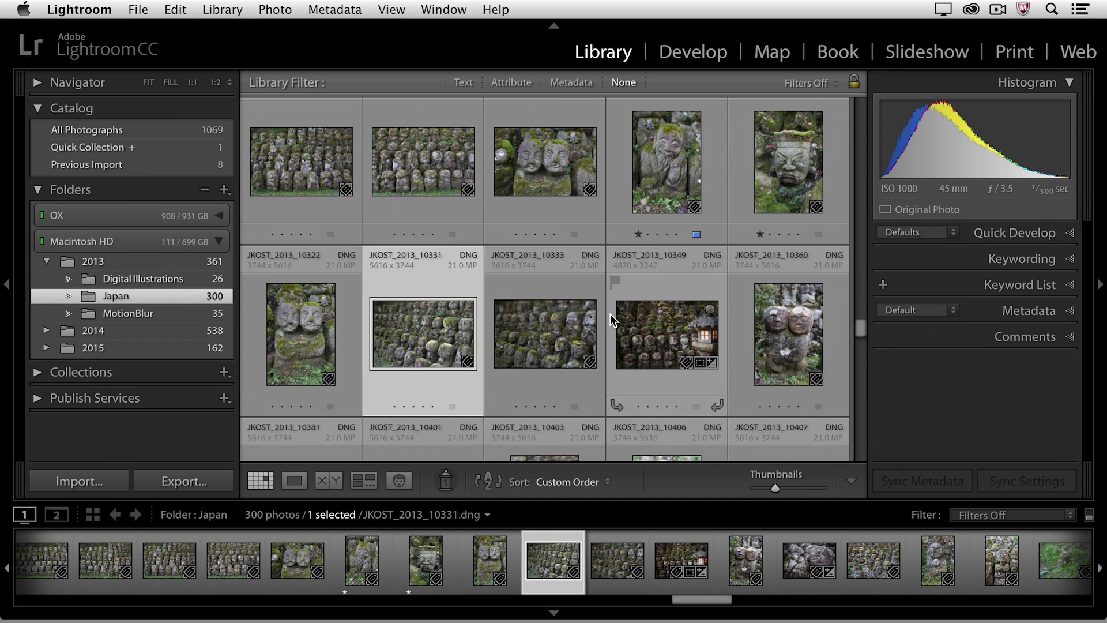